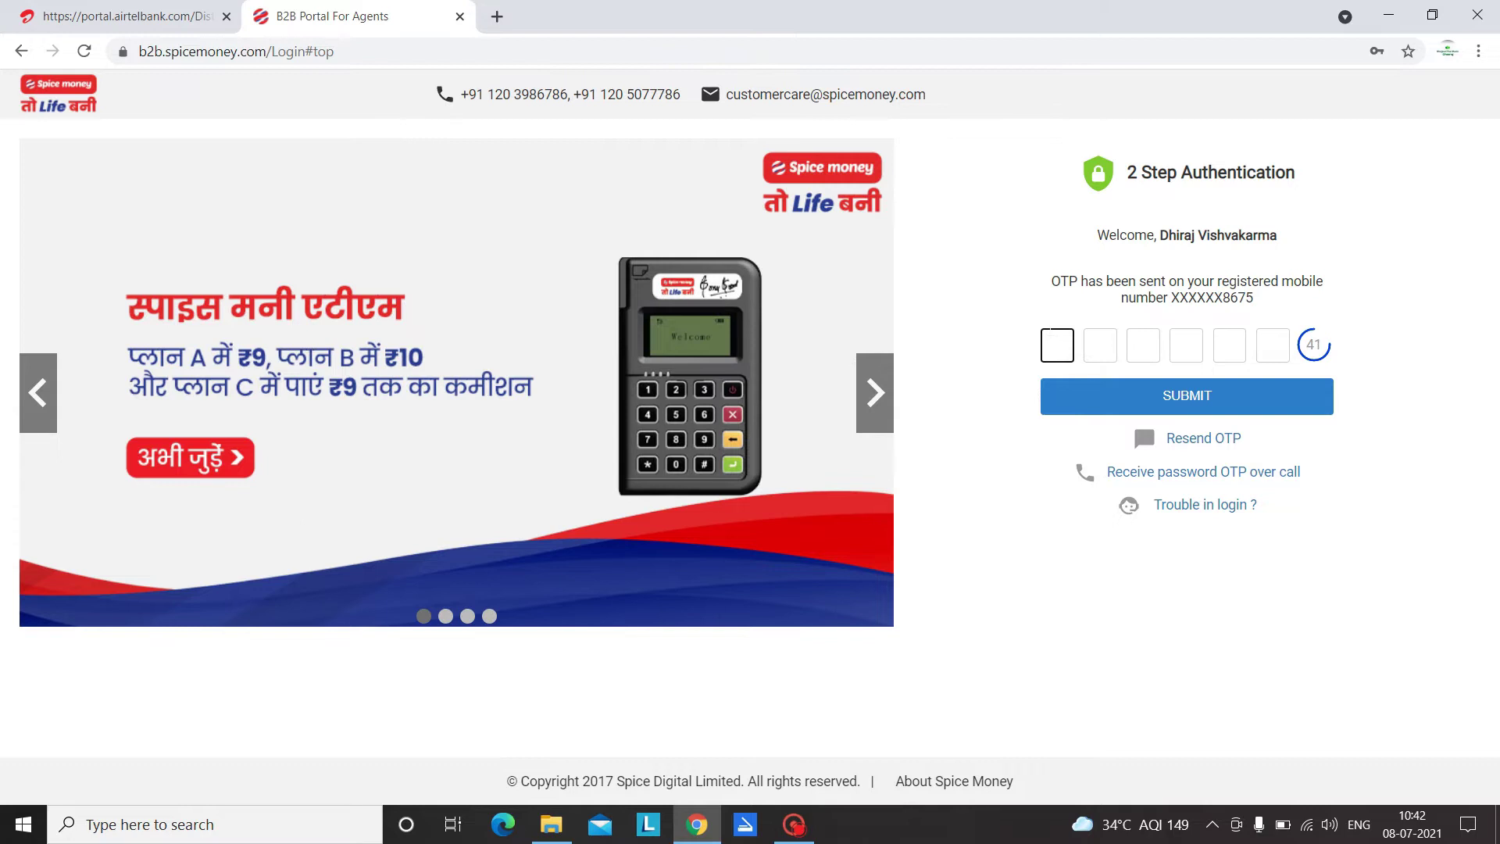
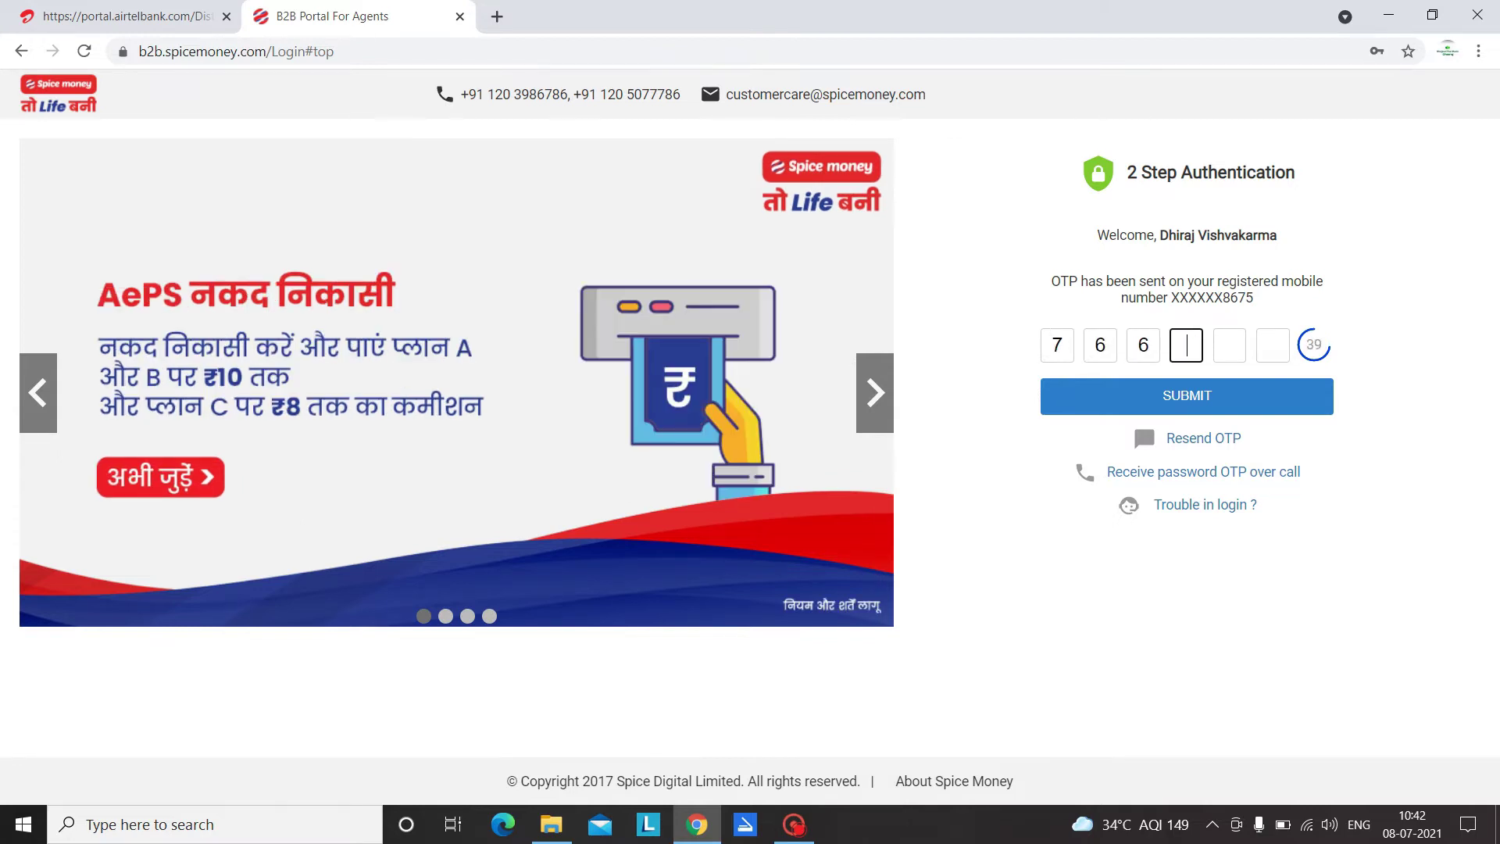
Enter the six-digit one-time password and submit it to reach the agent dashboard
left_click(1121, 408)
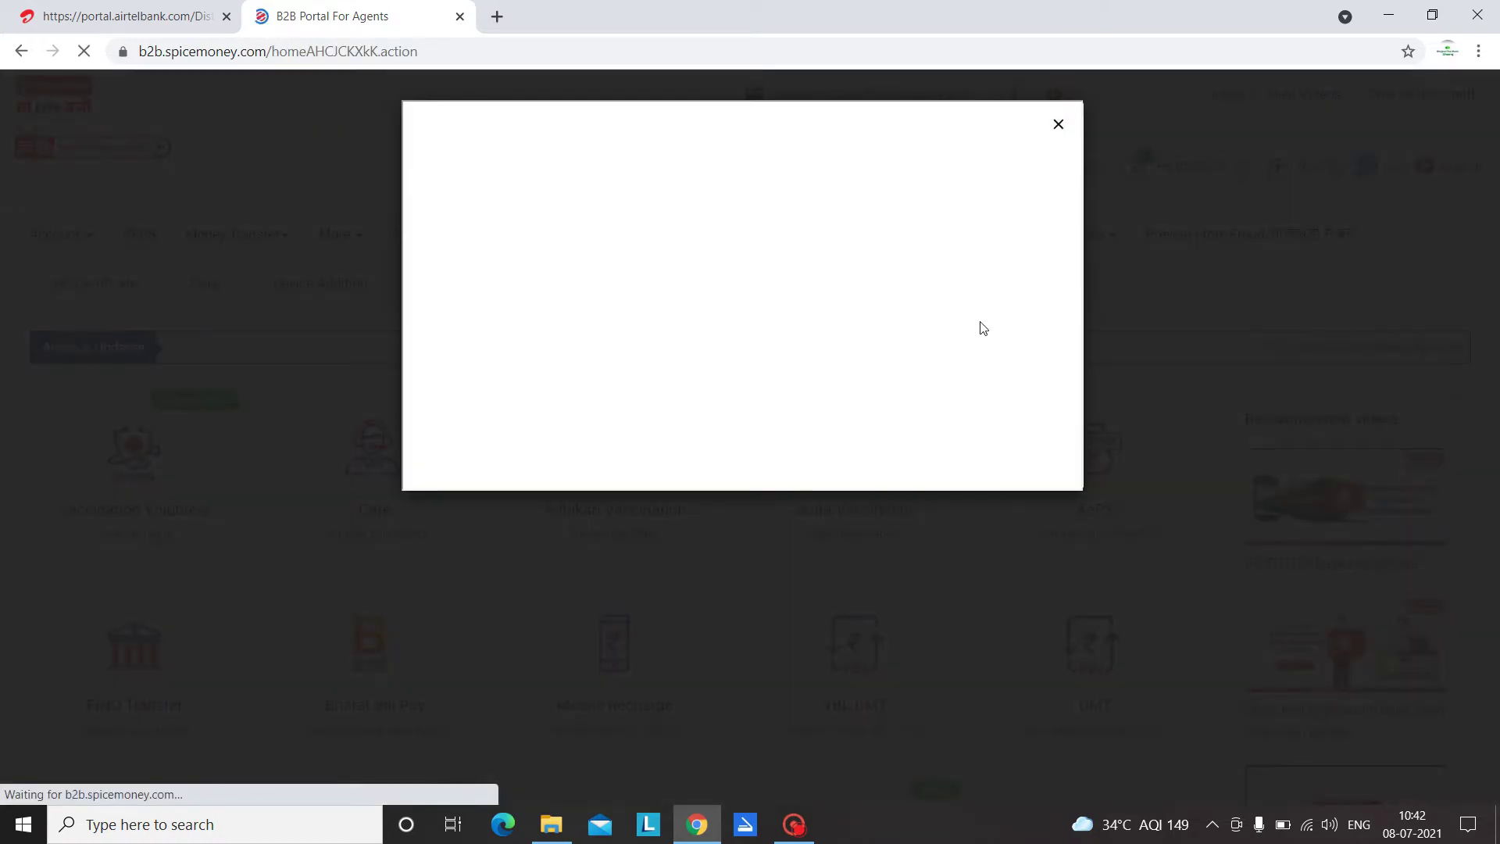
Close the Wallet Recharge video popup and open the AePS tile from the home page
left_click(1058, 124)
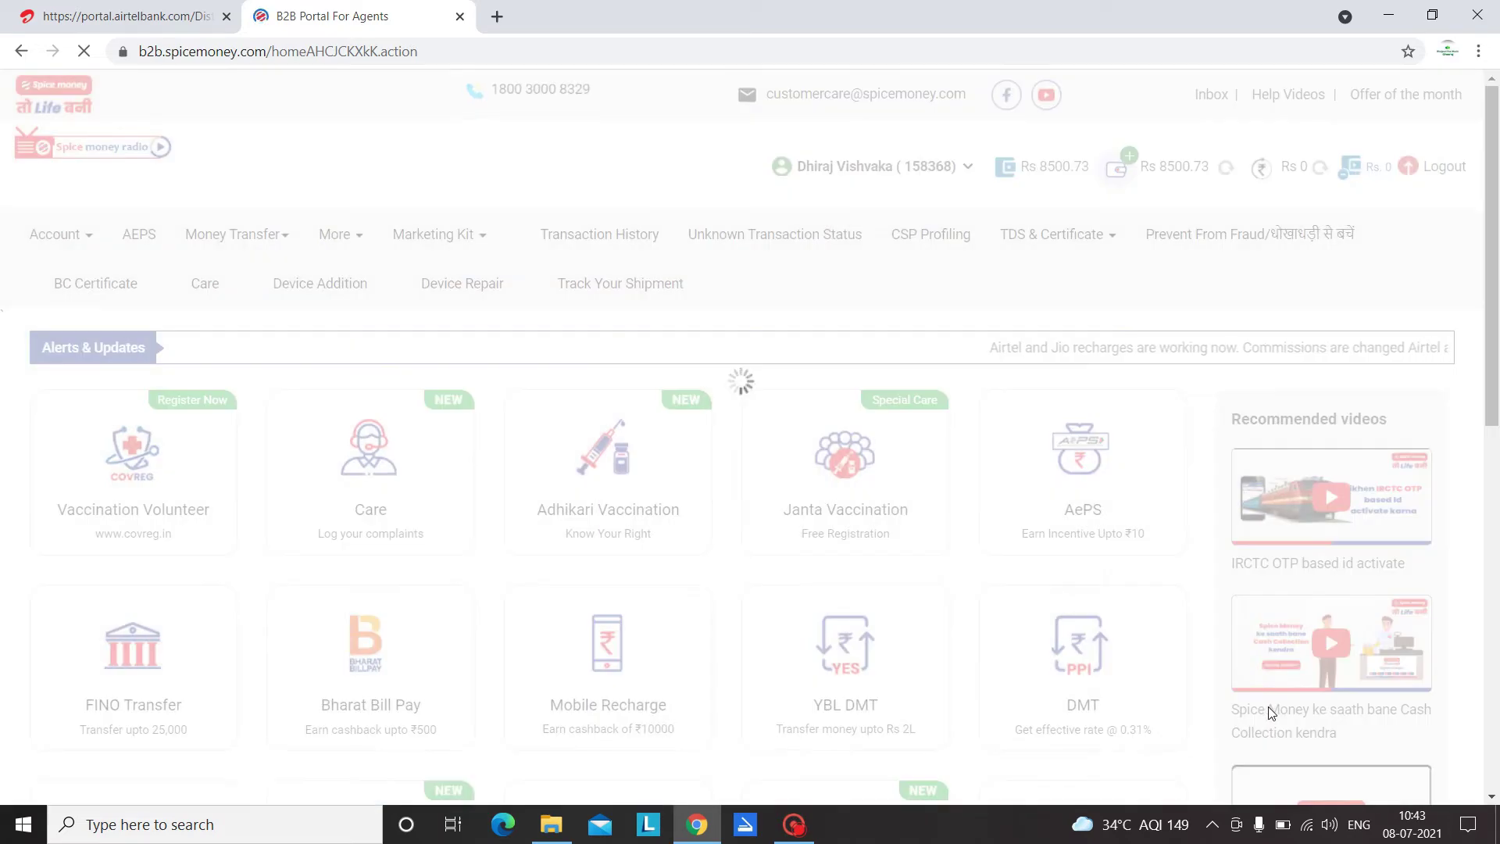
scroll(1269, 707, "down", 1)
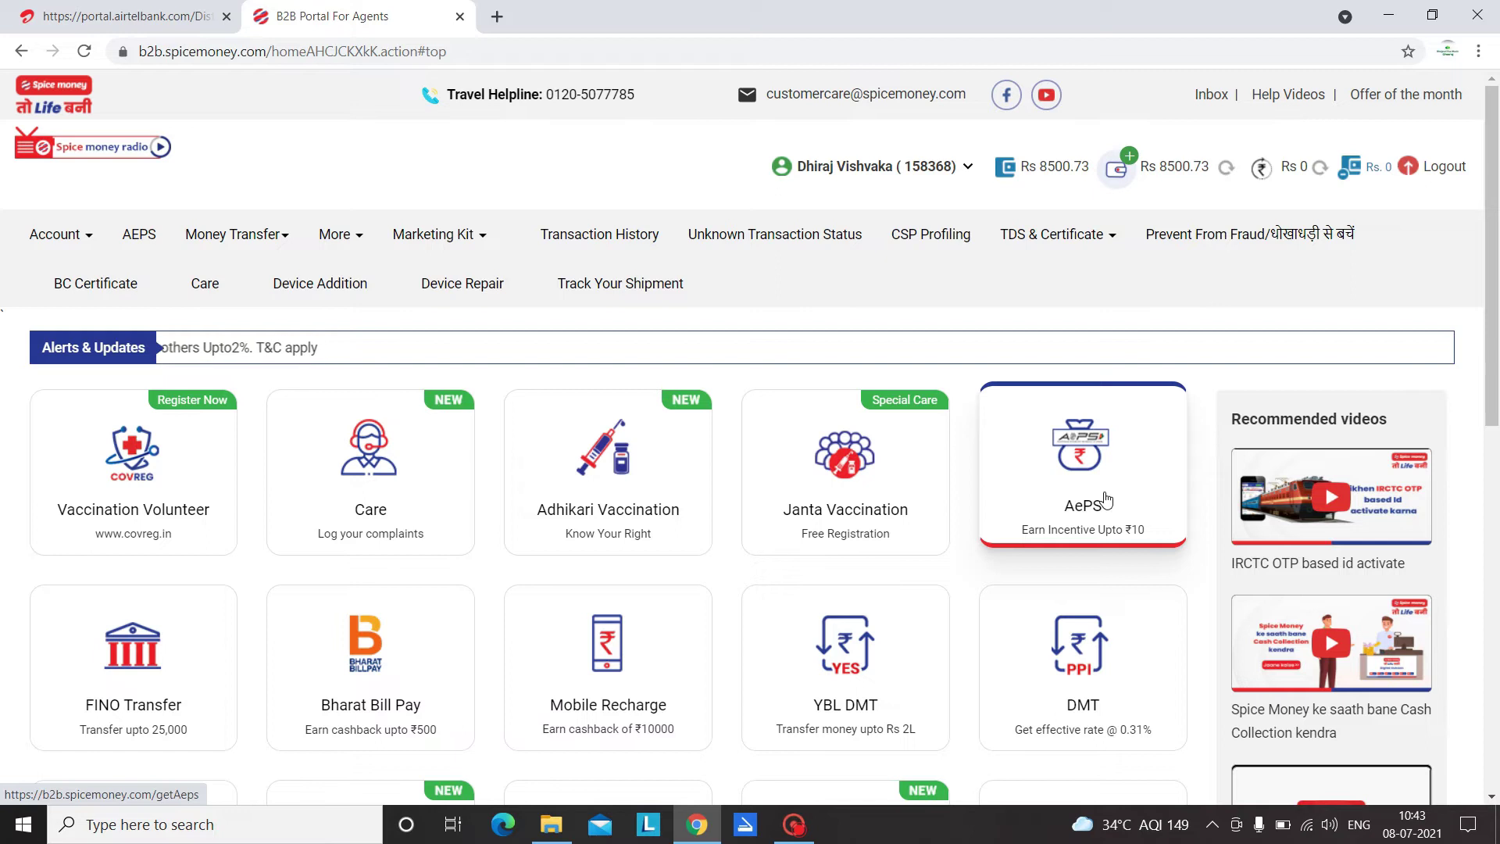
left_click(1062, 450)
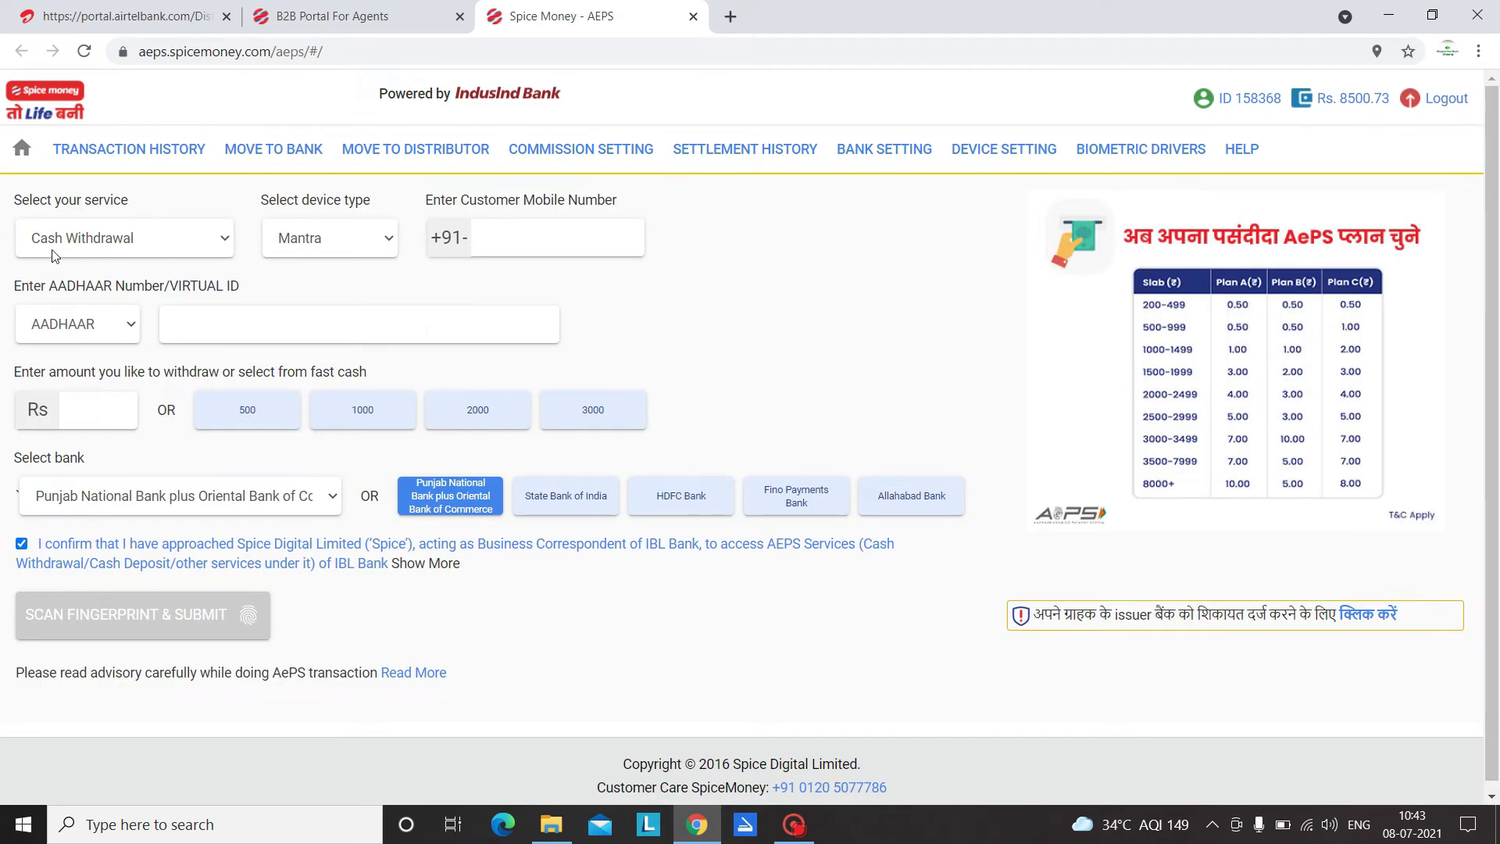
Choose Mini Statement and fill in the customer's saved mobile number and Aadhaar number
left_click(133, 240)
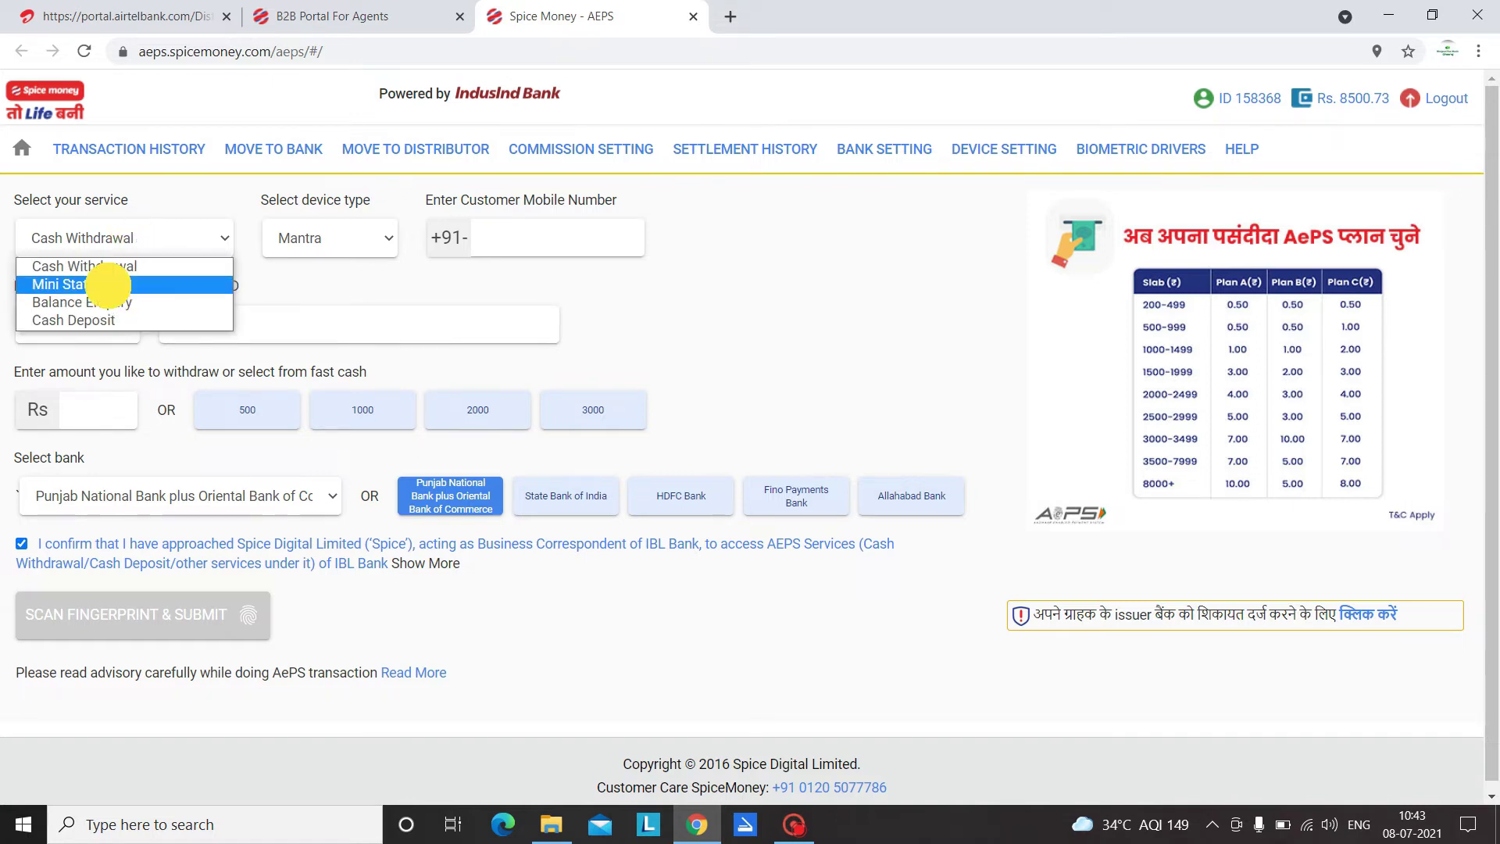
left_click(110, 286)
left_click(511, 235)
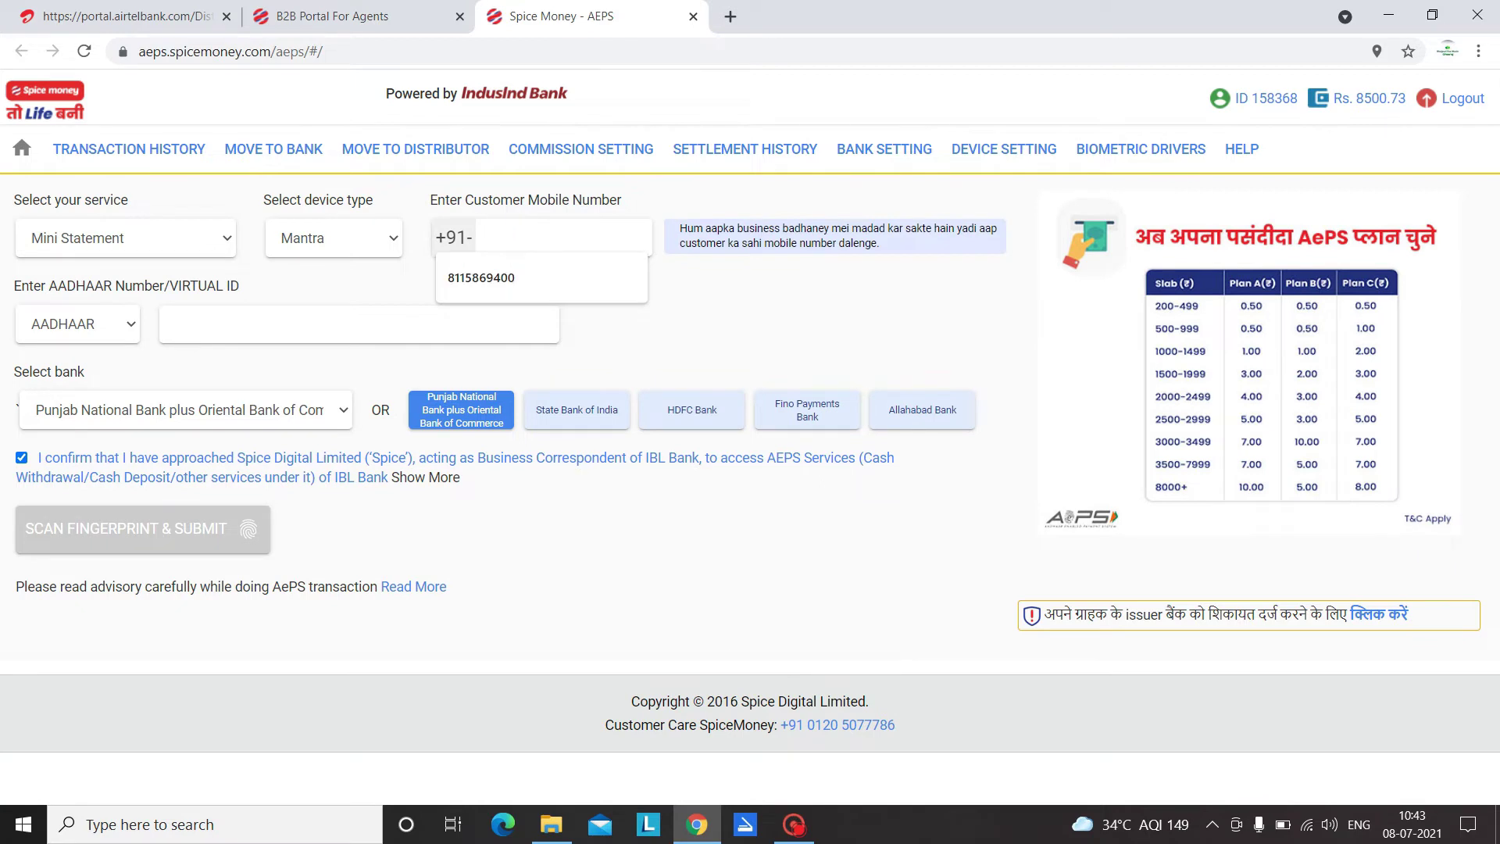
left_click(523, 279)
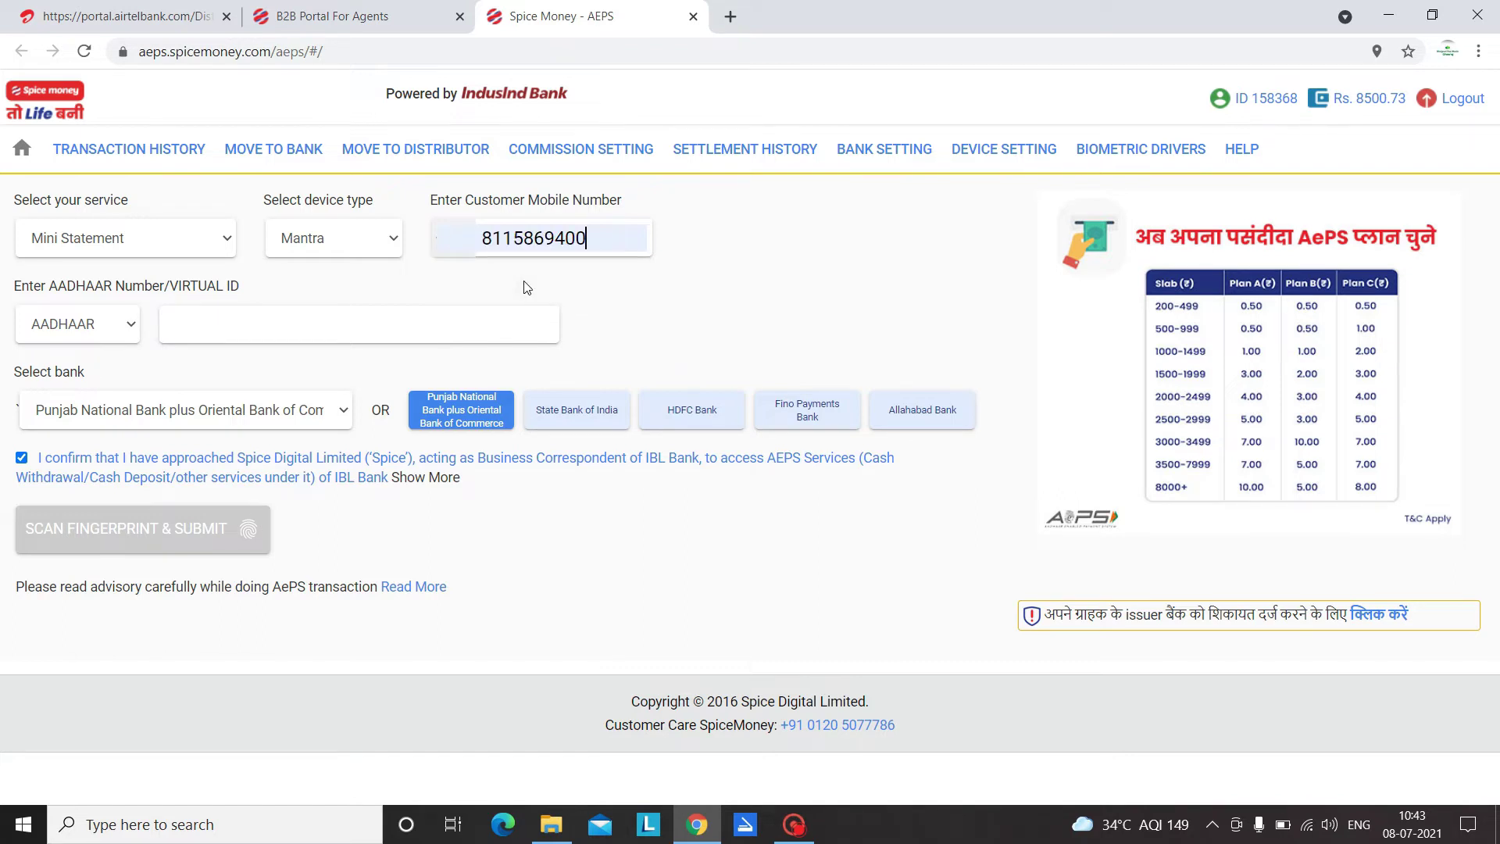
left_click(403, 334)
type("390")
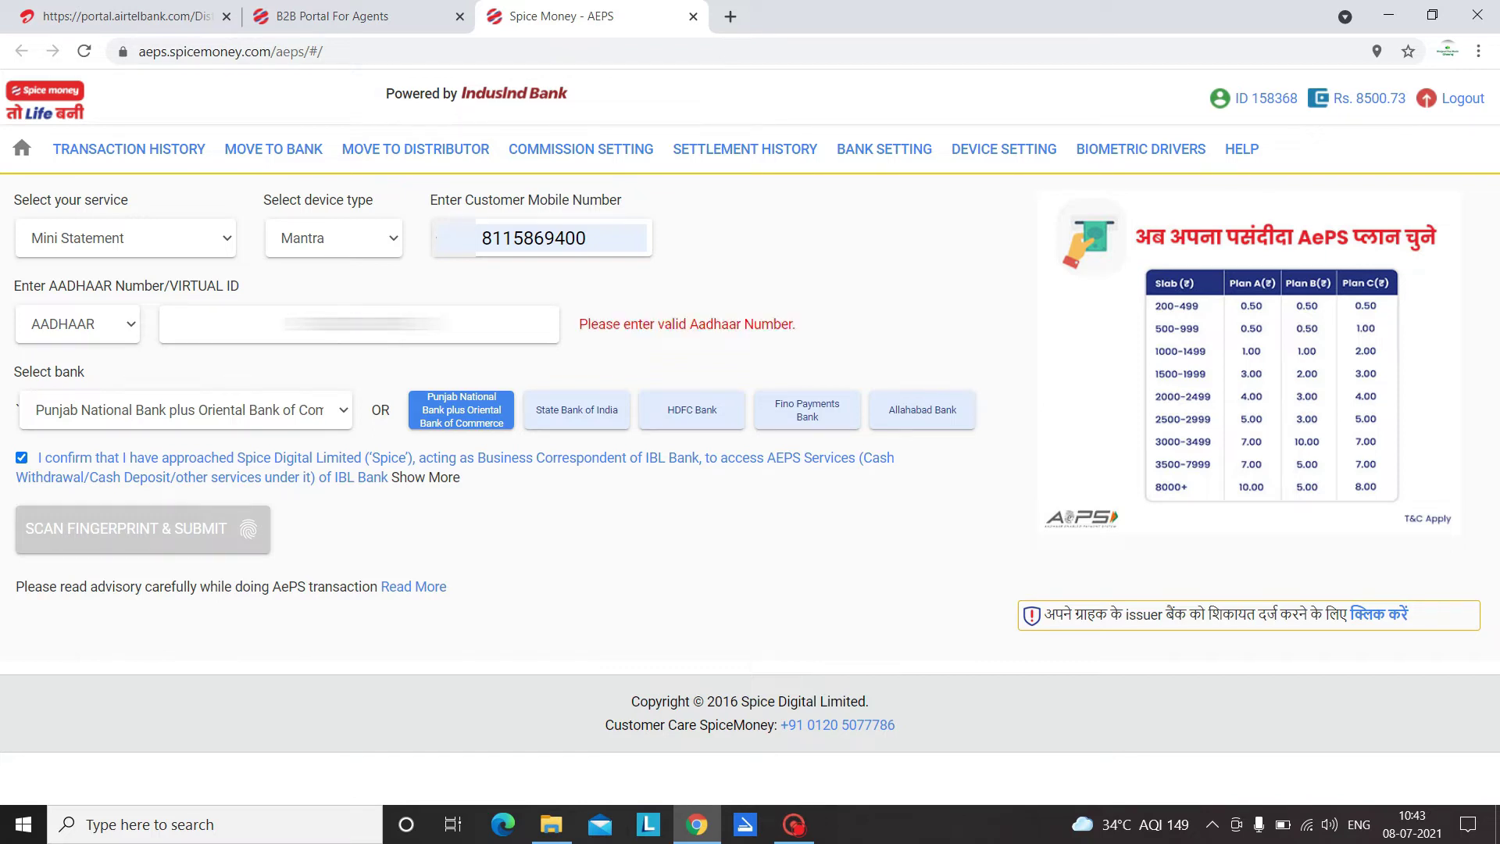
type("0")
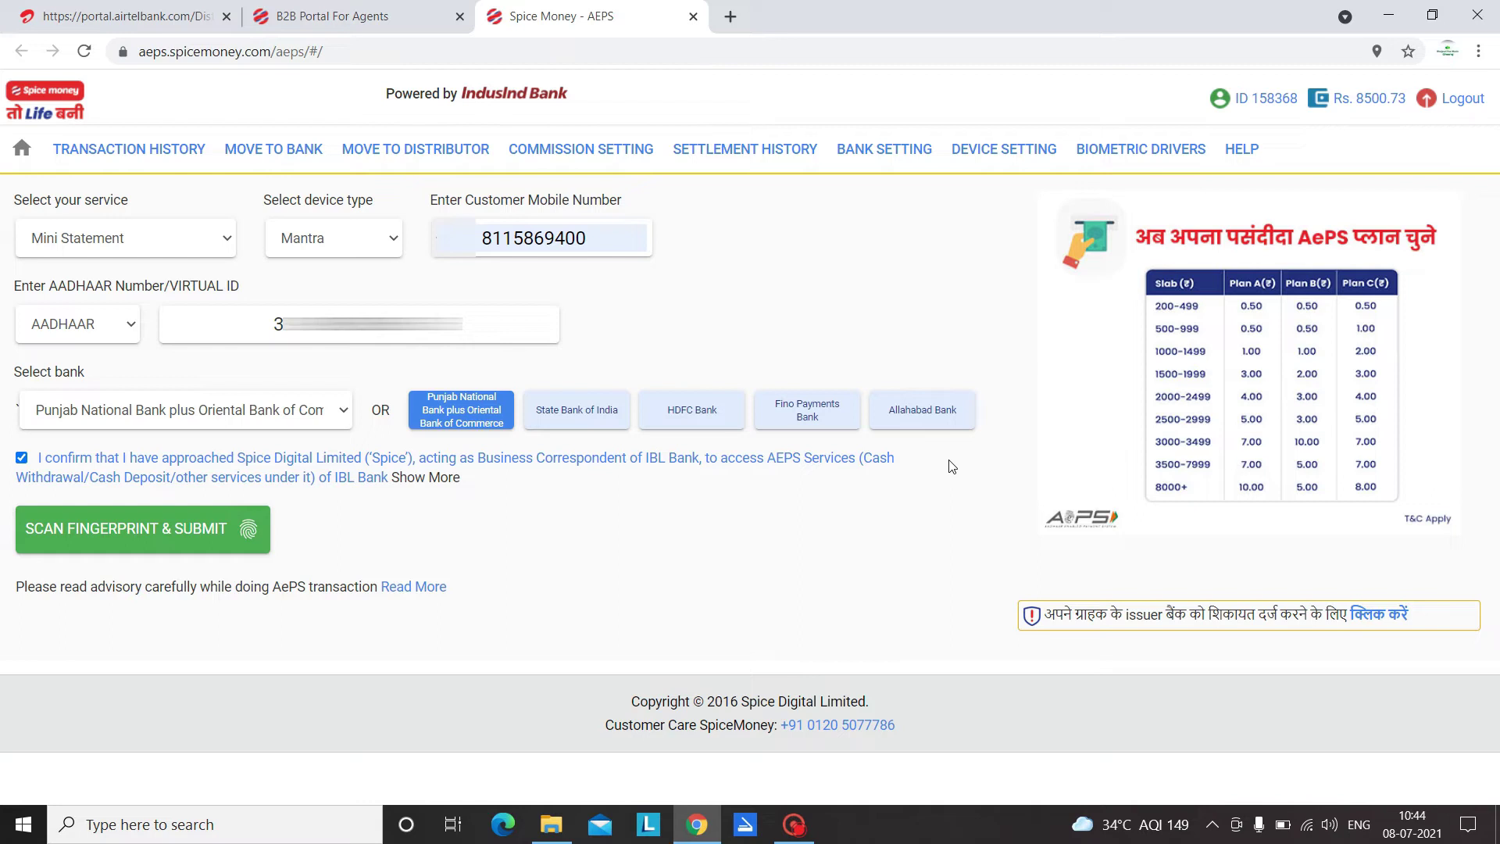
Select Allahabad Bank with the Mantra device and scan the fingerprint to submit
left_click(931, 418)
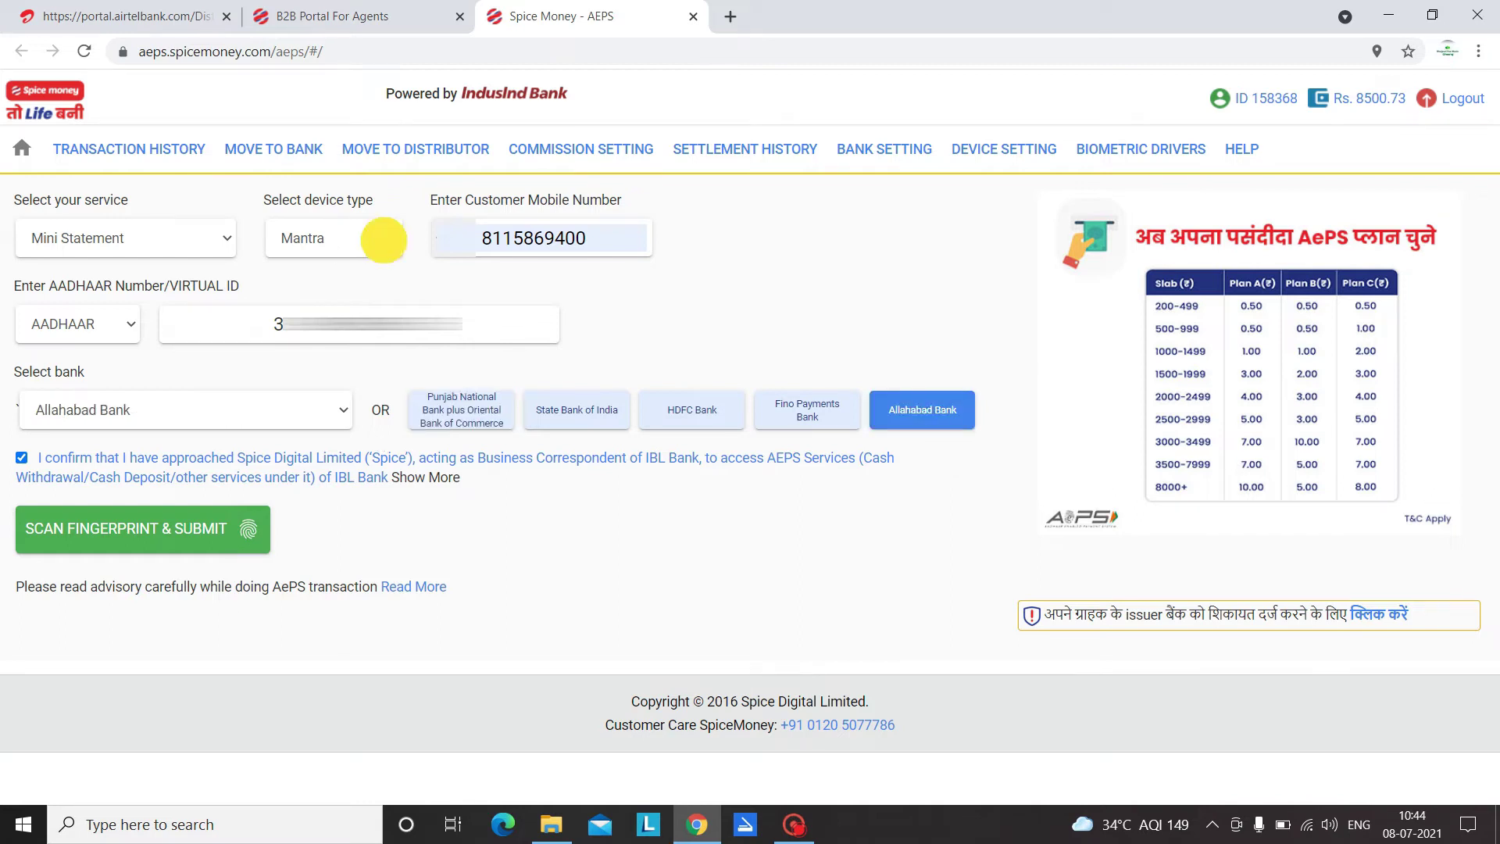
left_click(377, 237)
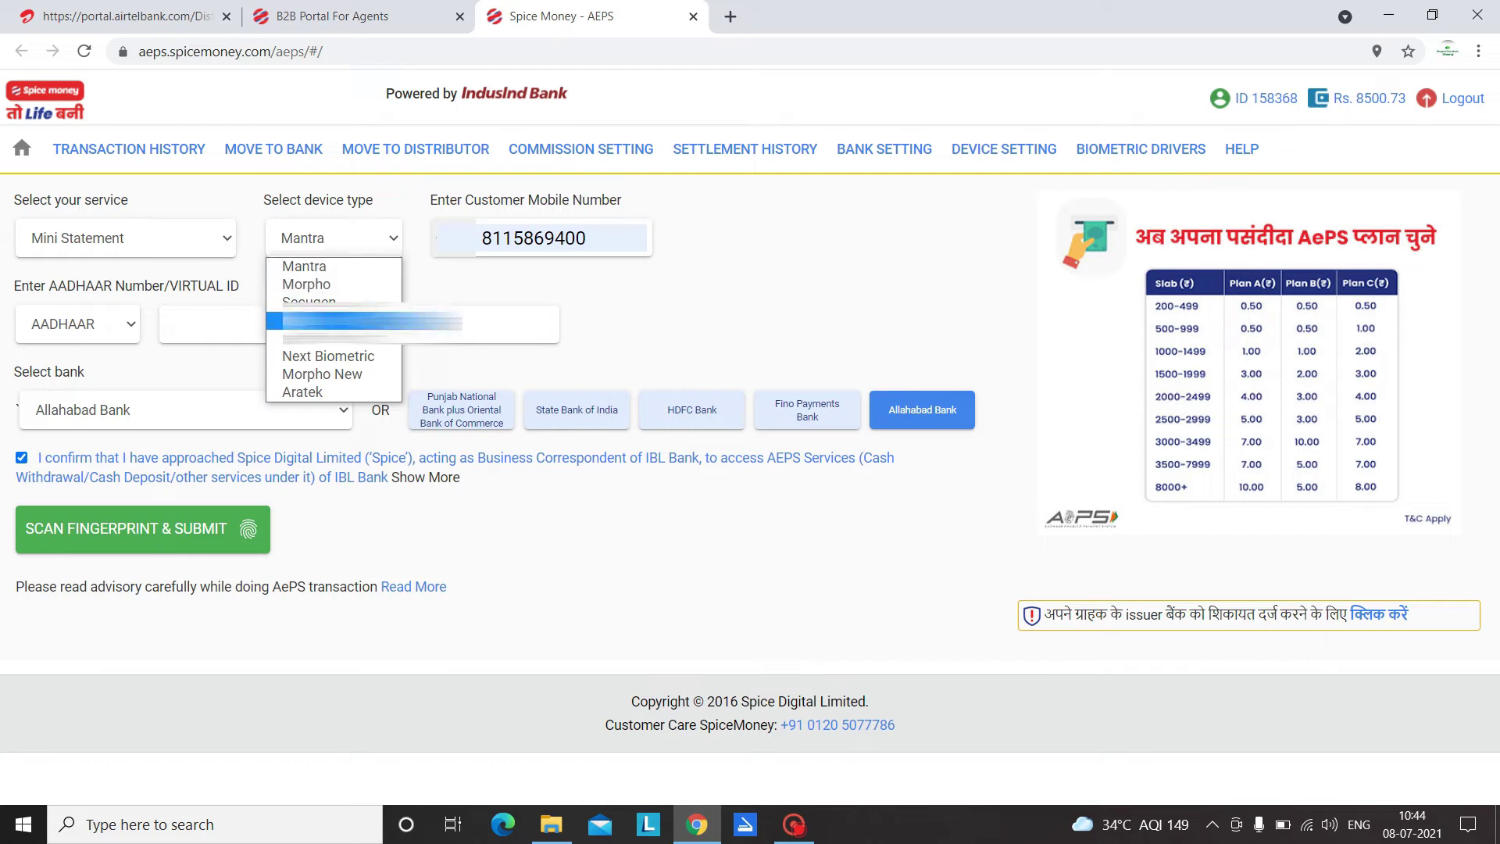
left_click(358, 265)
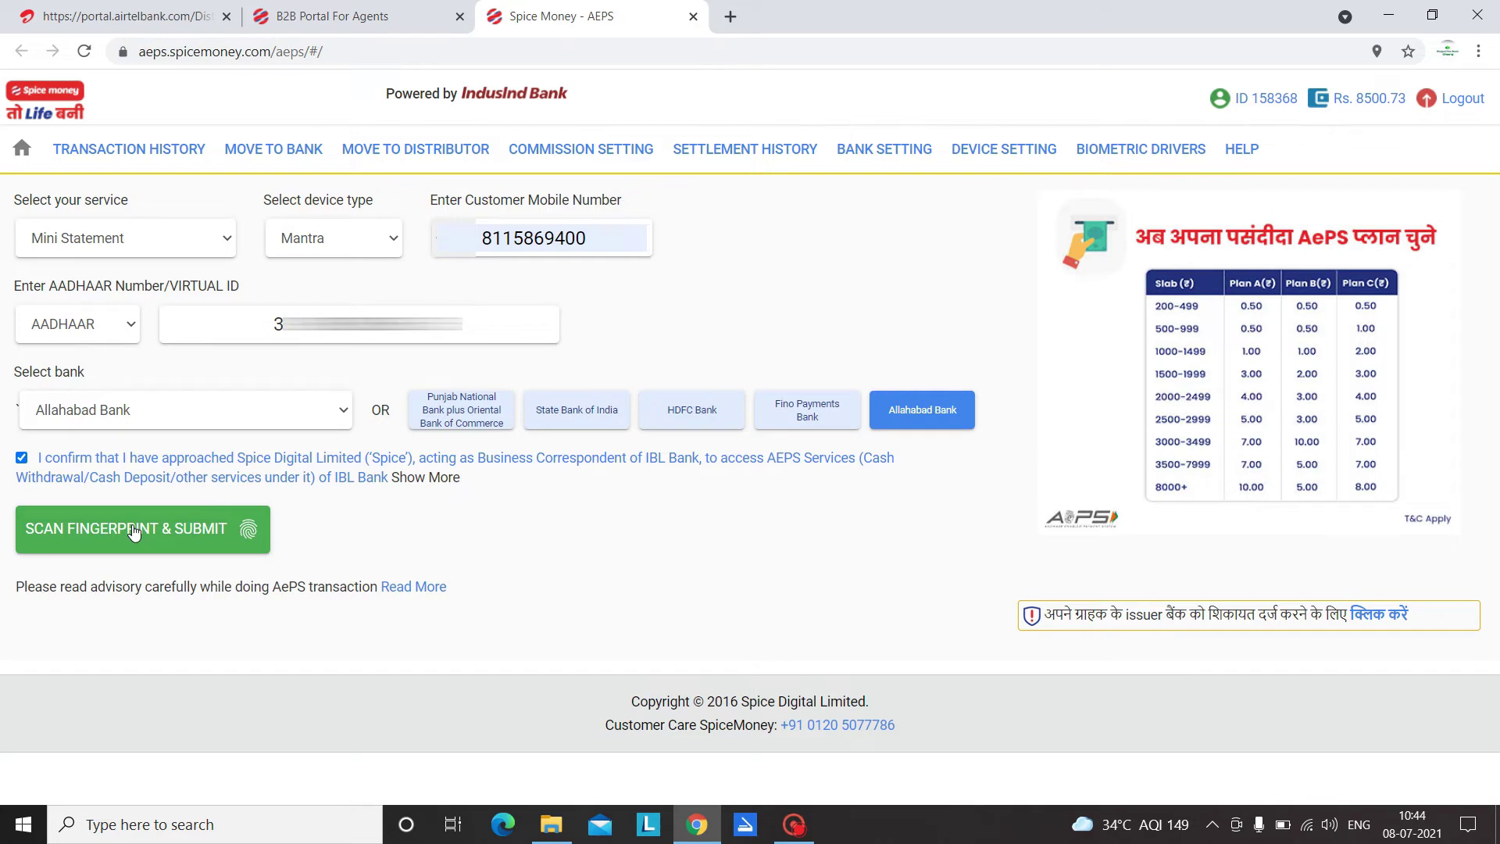
left_click(209, 532)
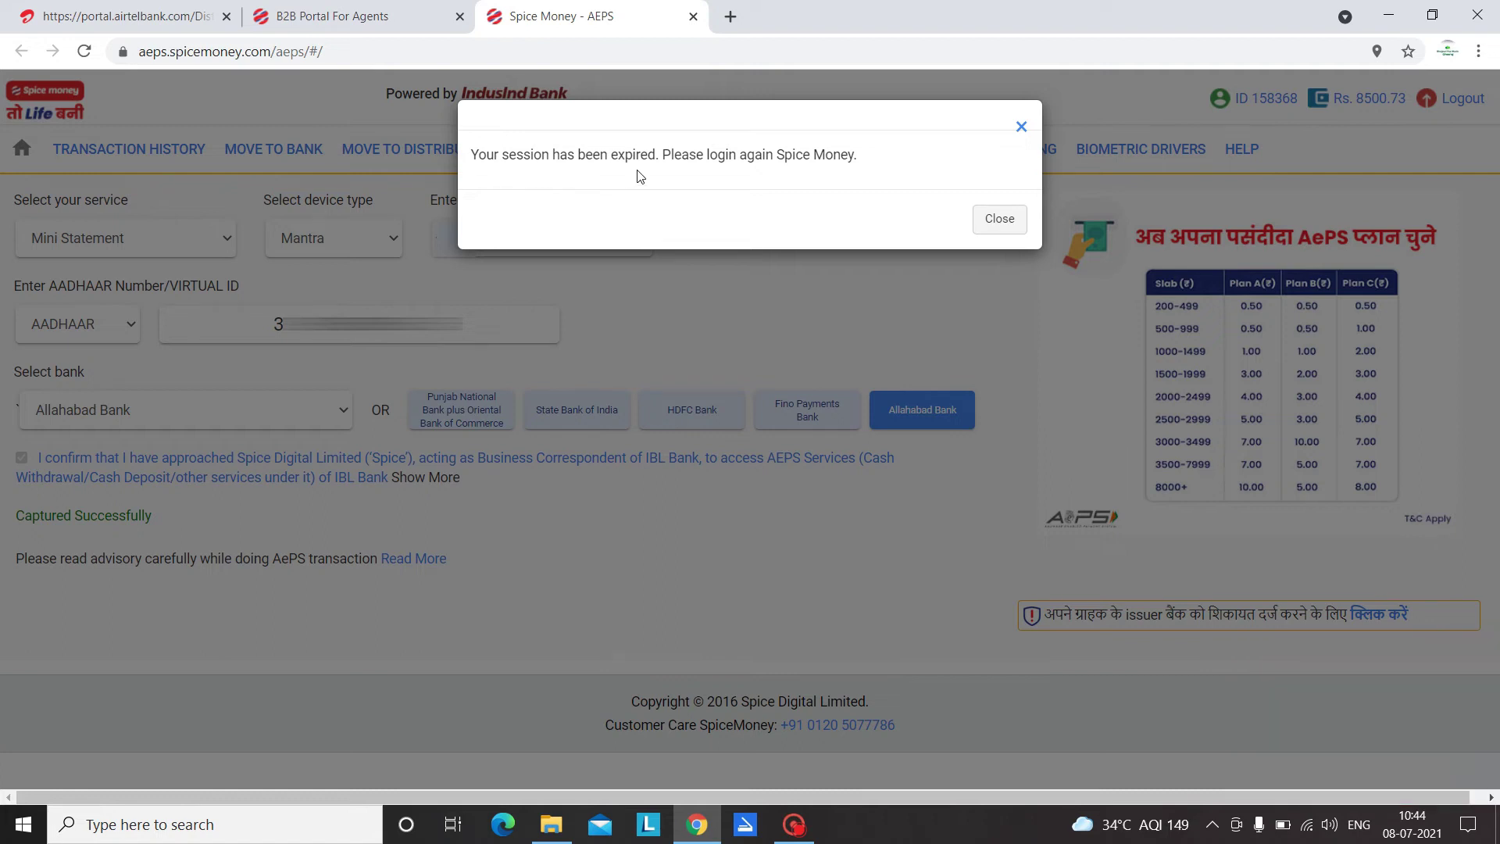
Dismiss the session-expired message, reopen AePS, and re-enter the customer's mobile and Aadhaar numbers
left_click(1002, 221)
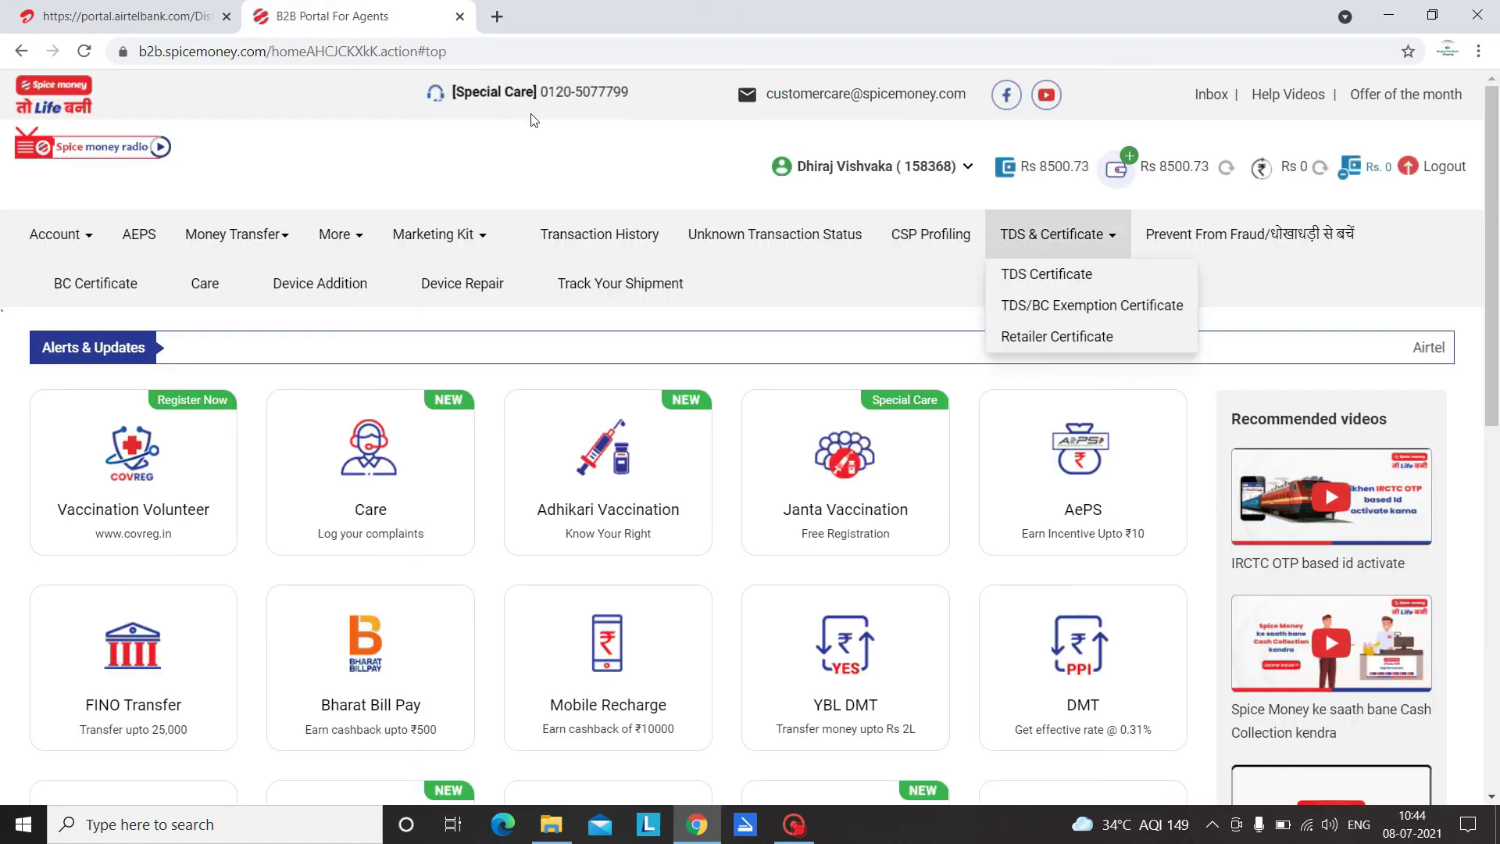
left_click(1140, 490)
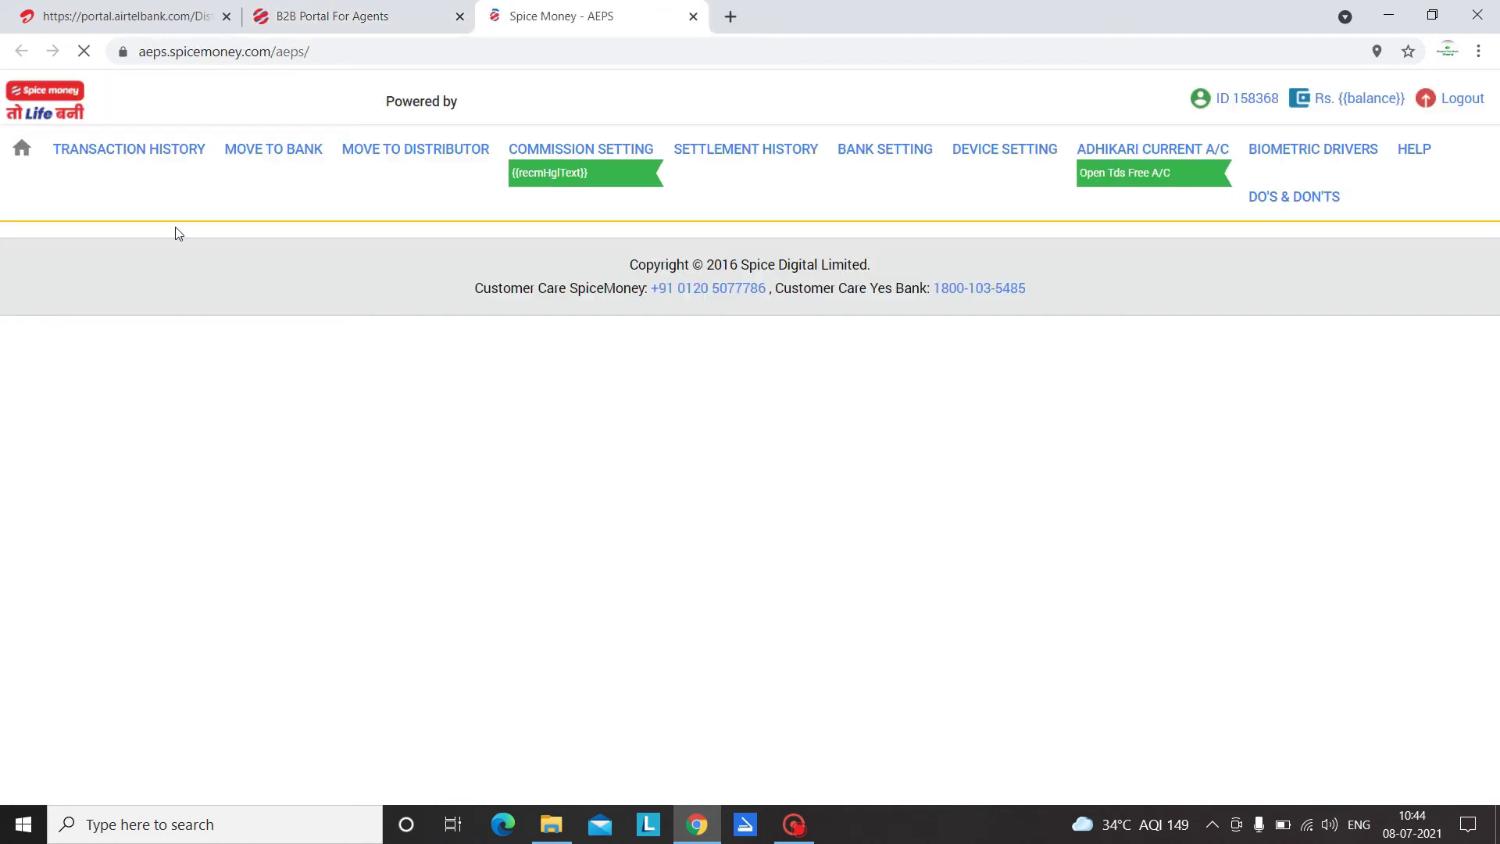
left_click(528, 243)
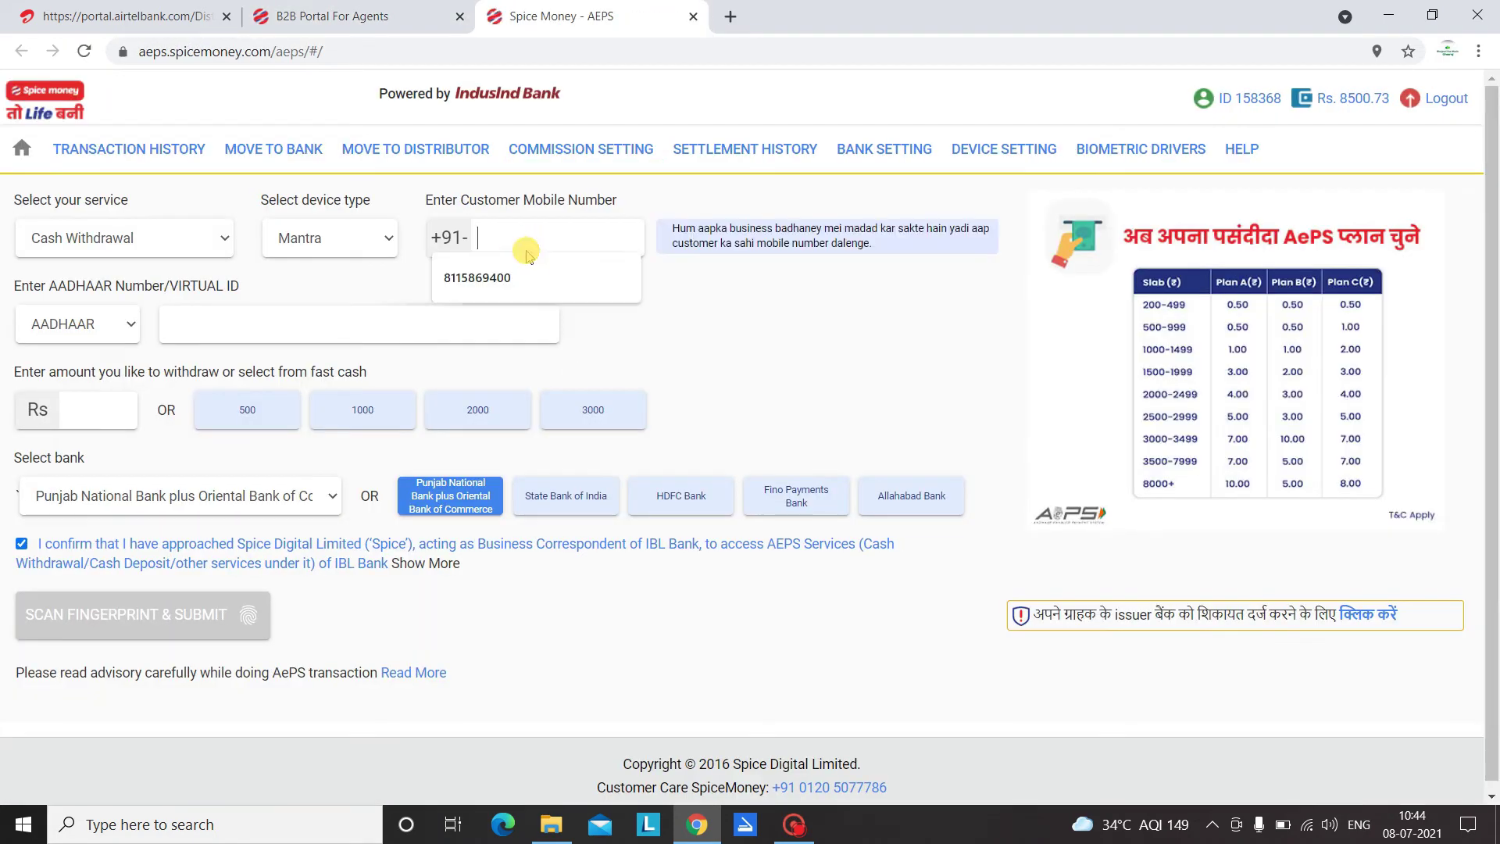
left_click(507, 278)
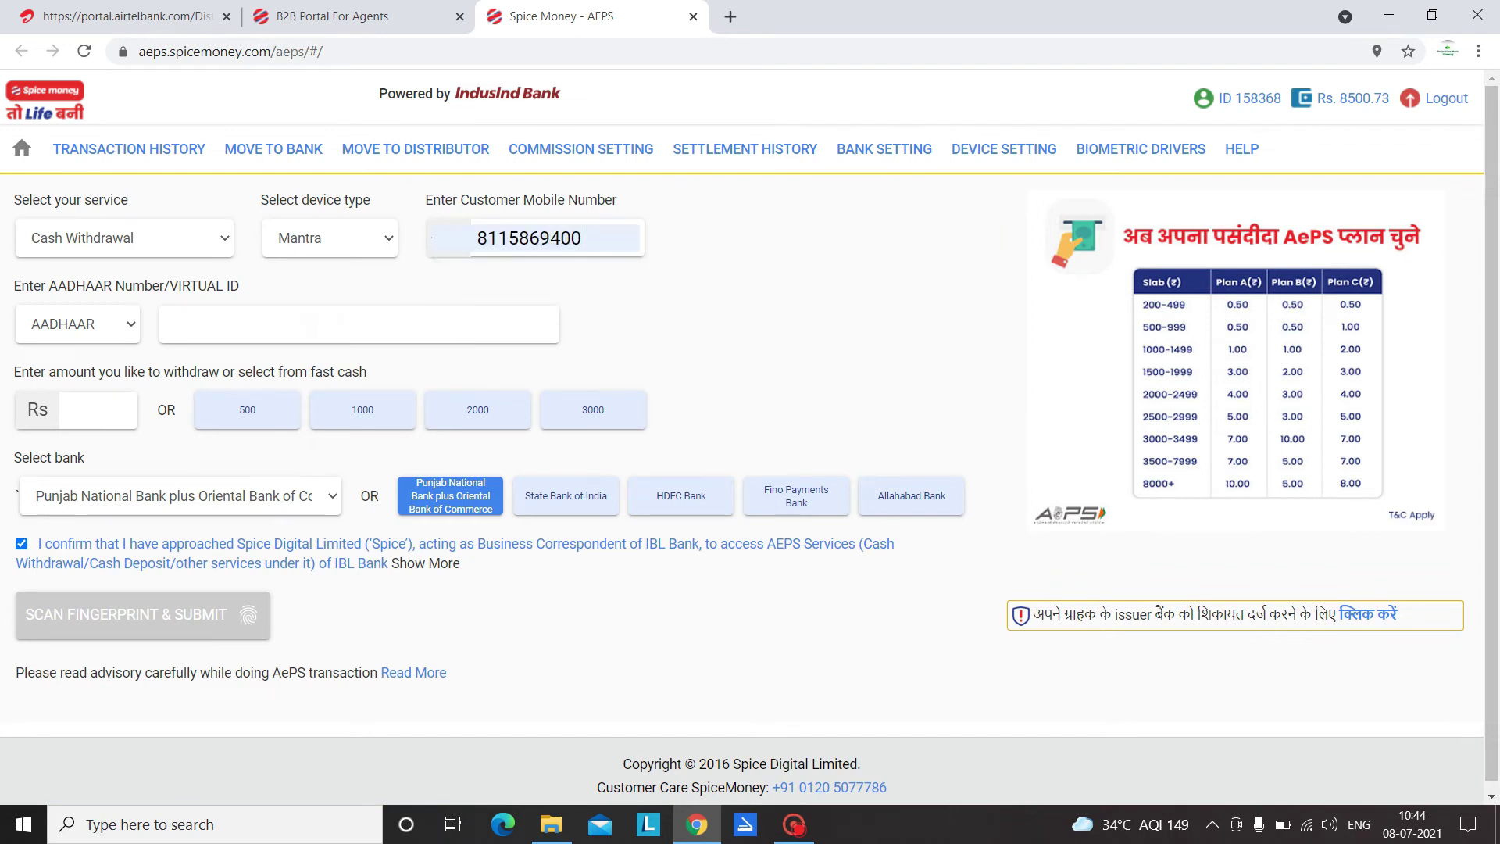
left_click(388, 344)
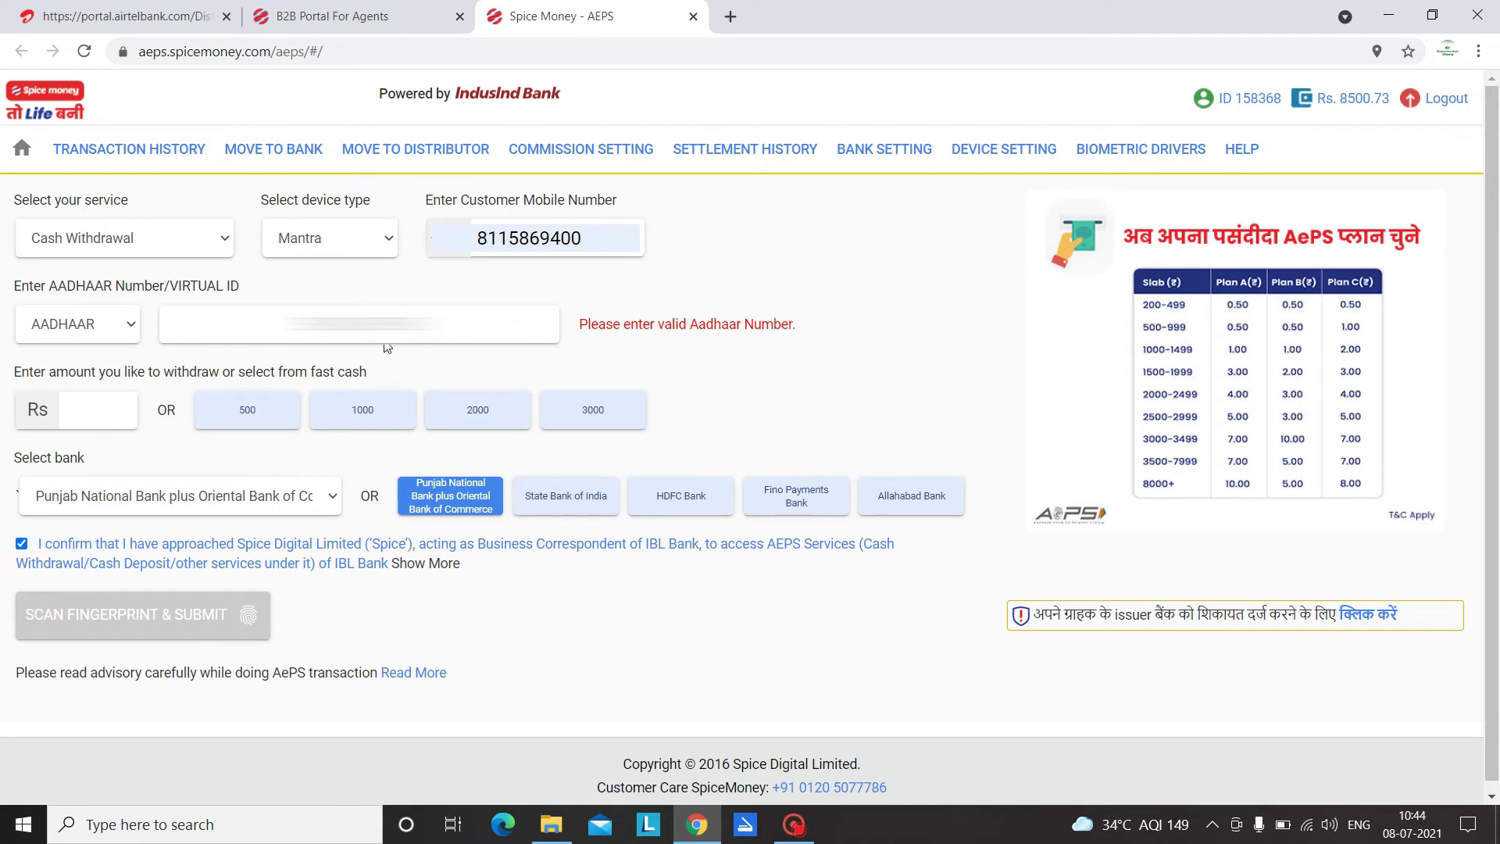
type("12")
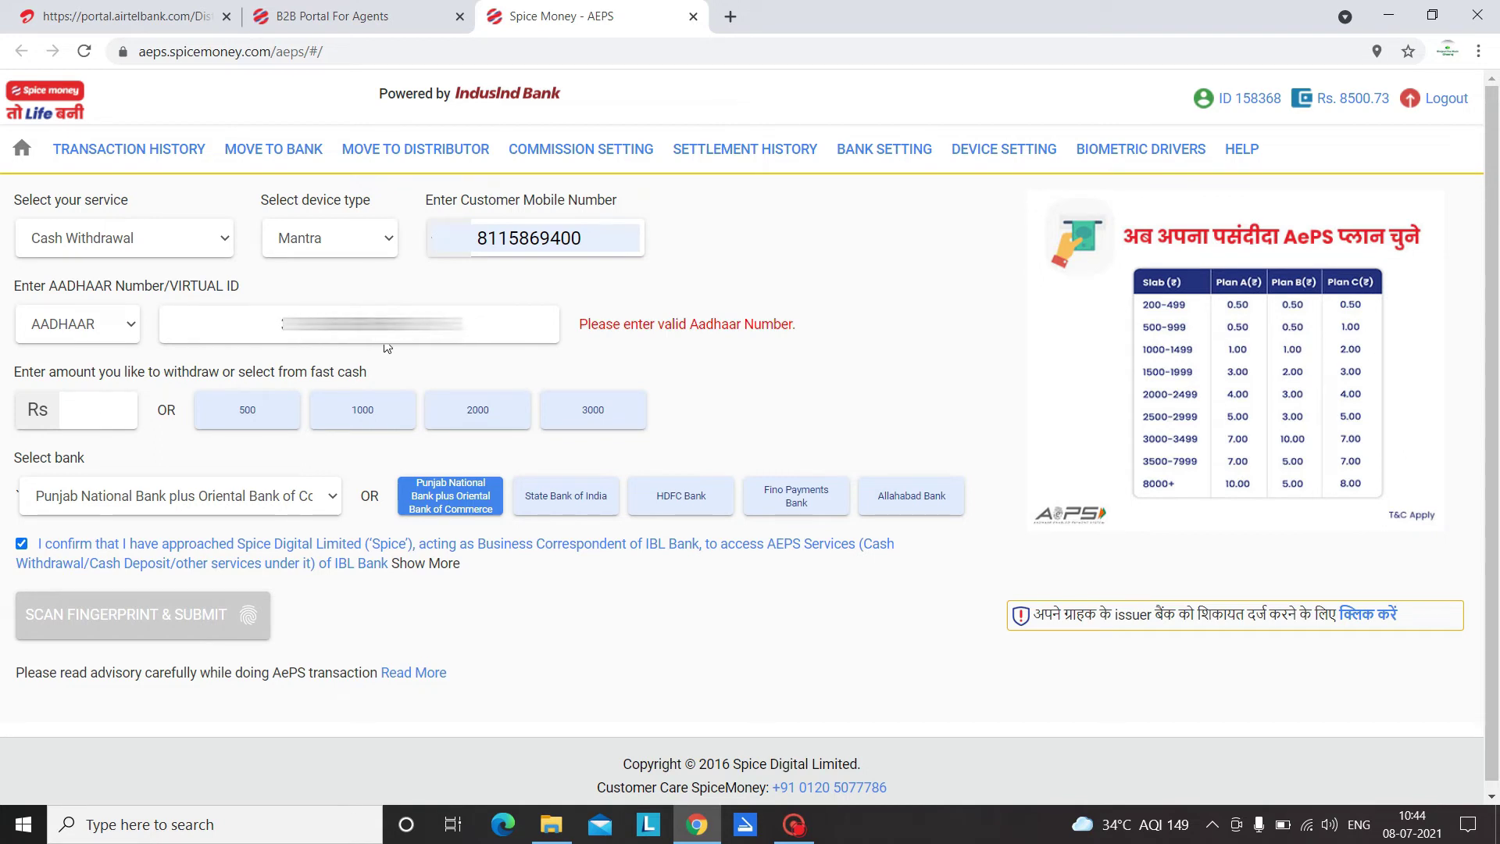
type("1")
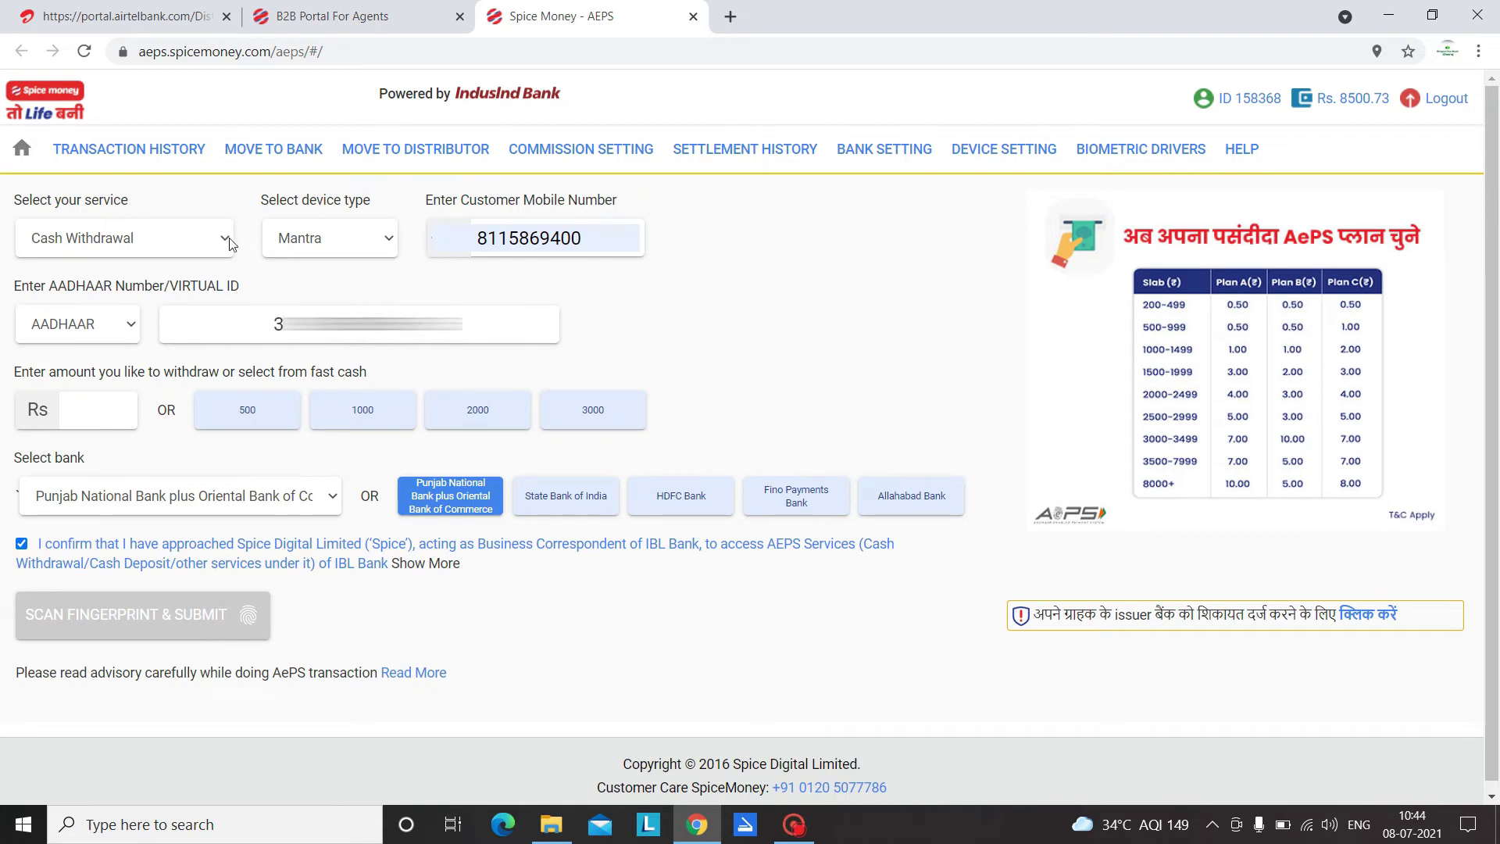
Request a Mini Statement from Allahabad Bank and submit it with a fingerprint scan
left_click(230, 244)
left_click(154, 284)
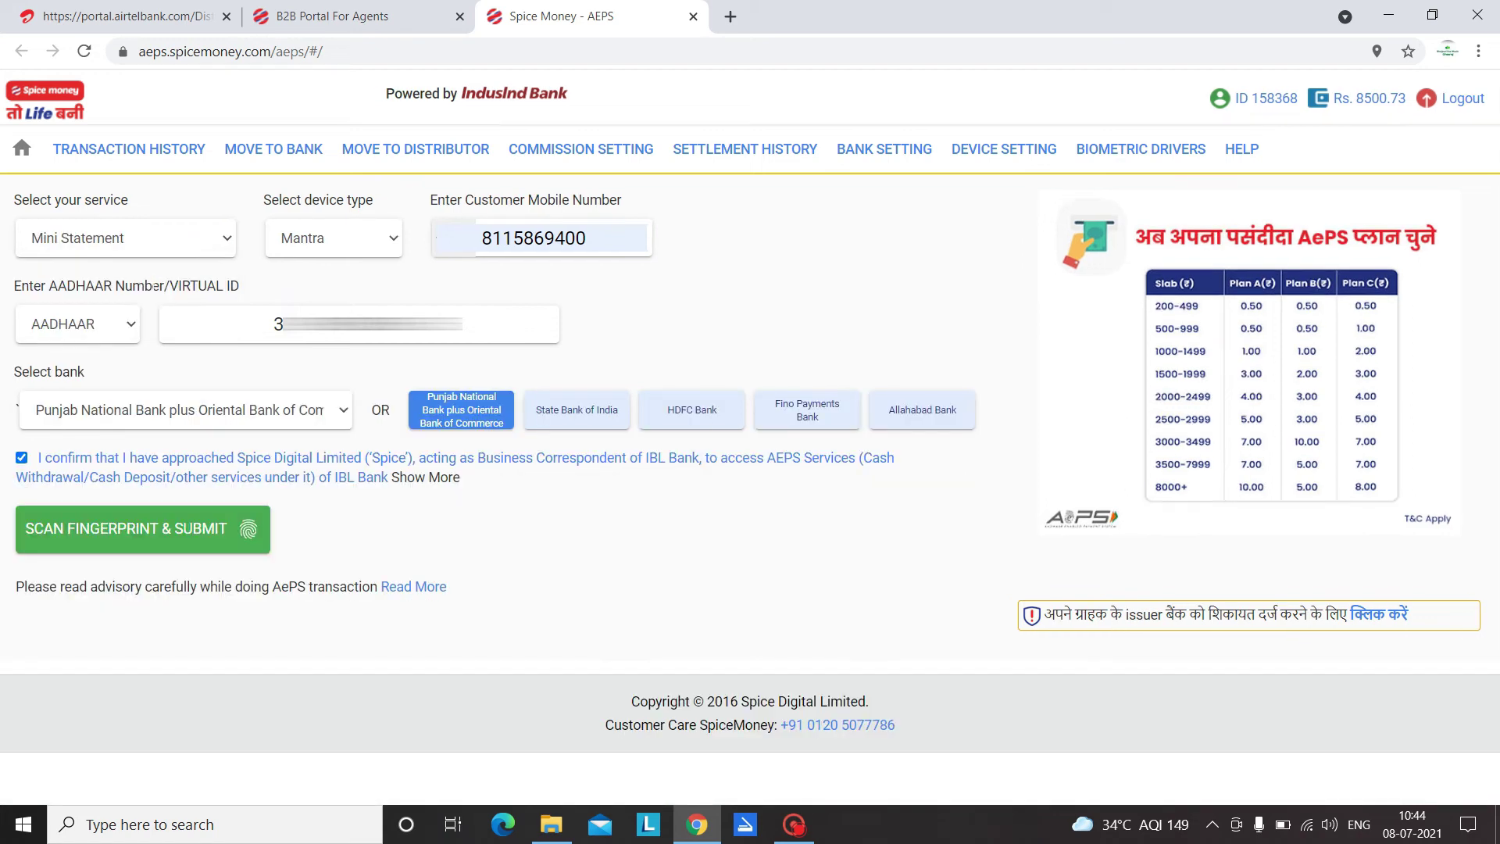
left_click(961, 426)
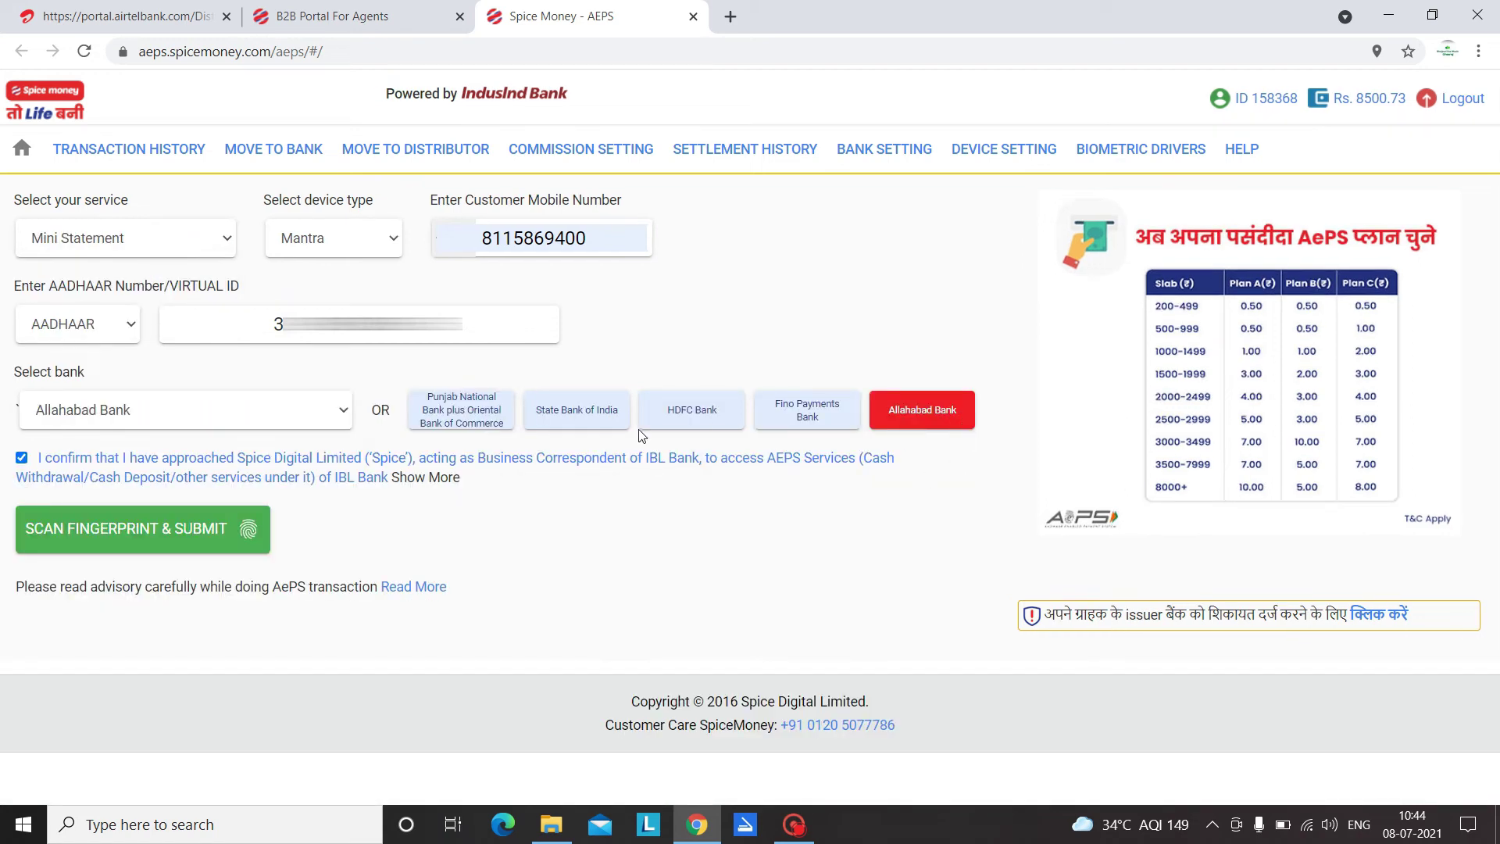
left_click(158, 542)
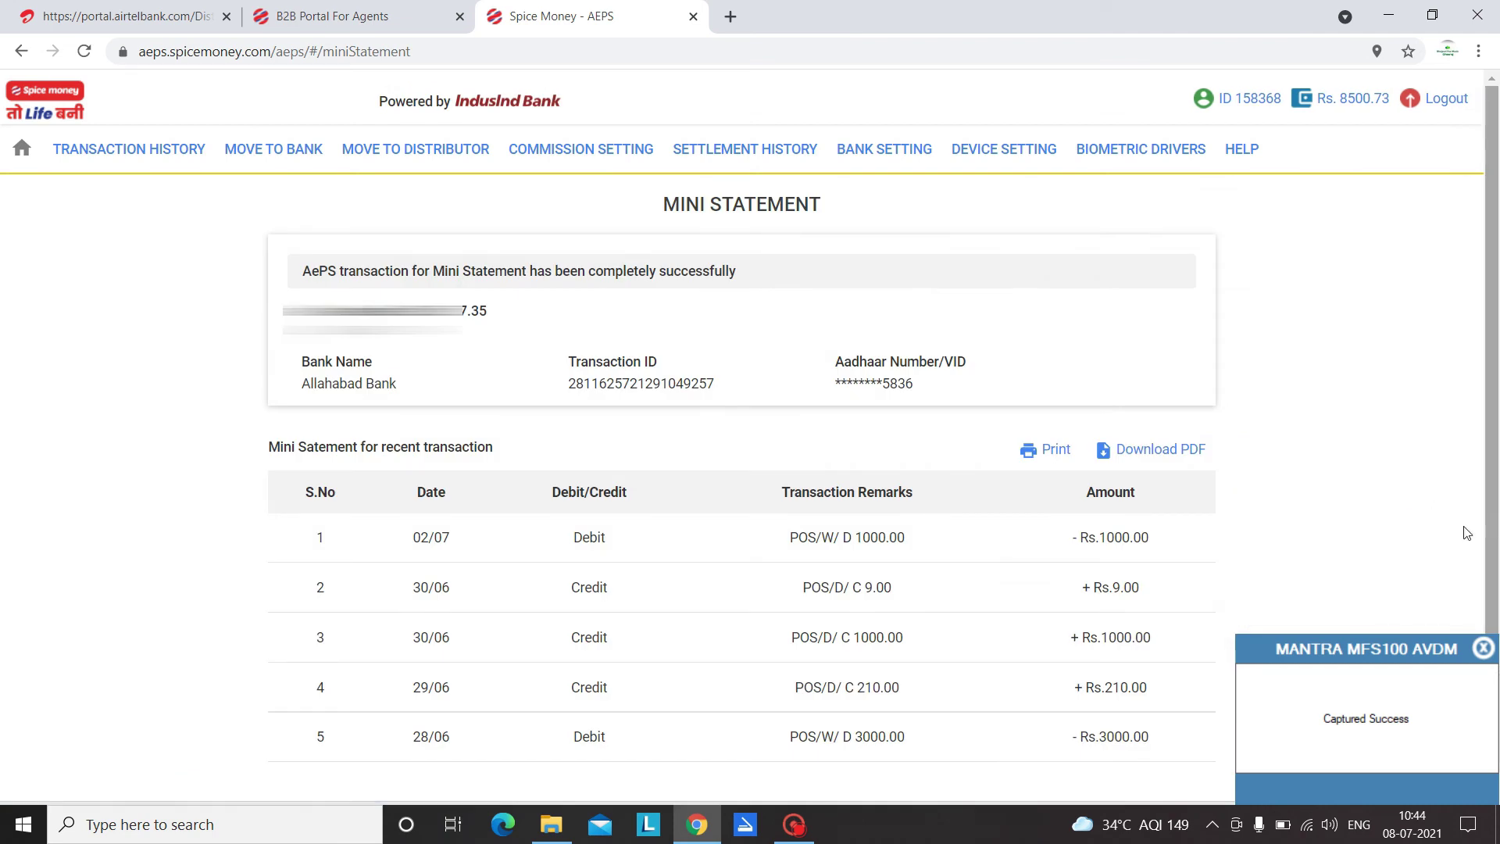
Review the Allahabad Bank mini statement, then return to a blank AePS form via the logo
scroll(1467, 533, "down", 1)
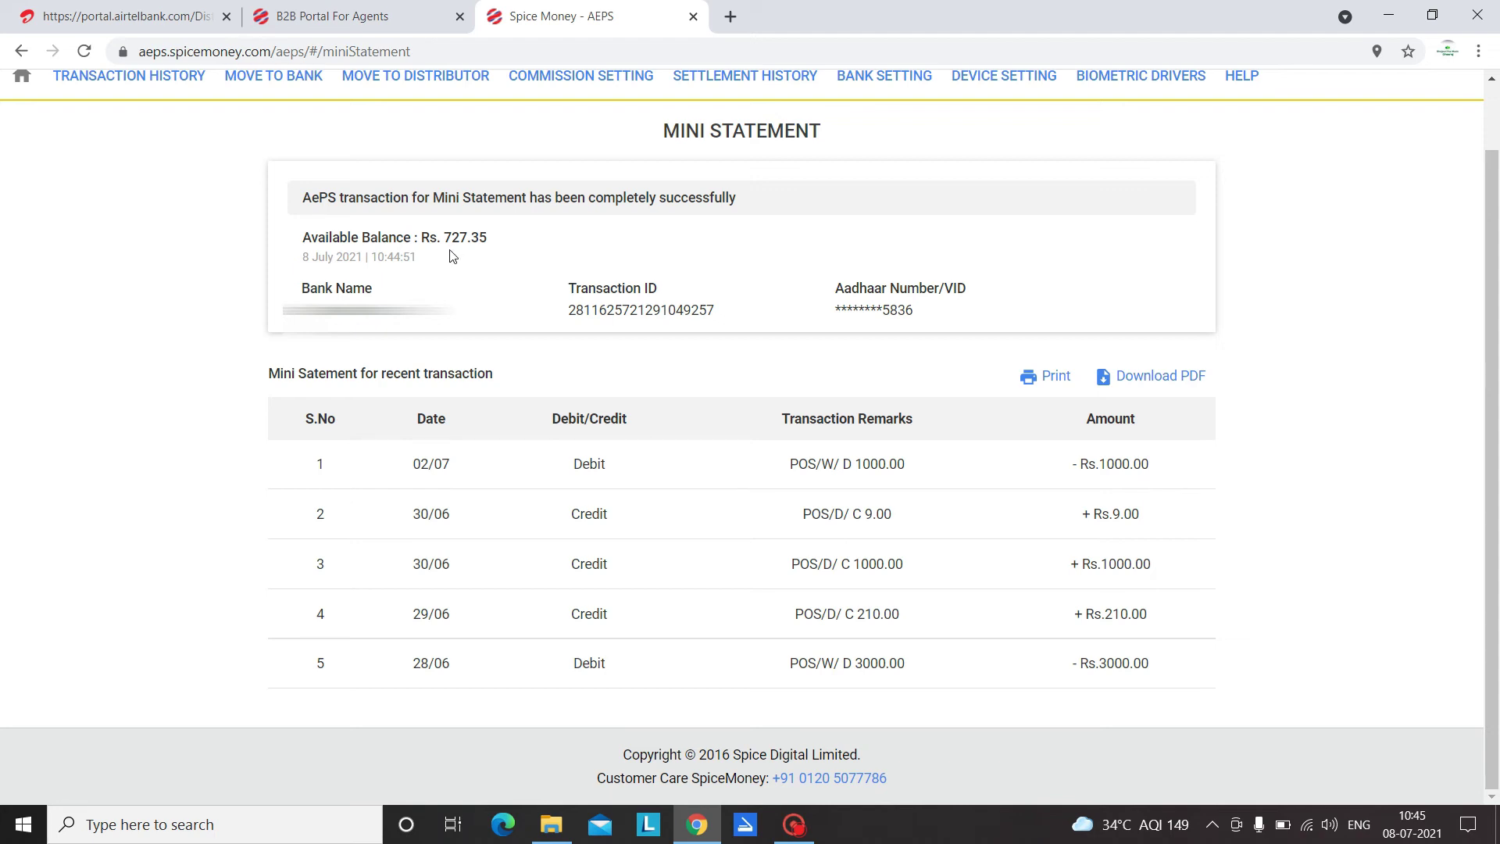
scroll(870, 351, "up", 1)
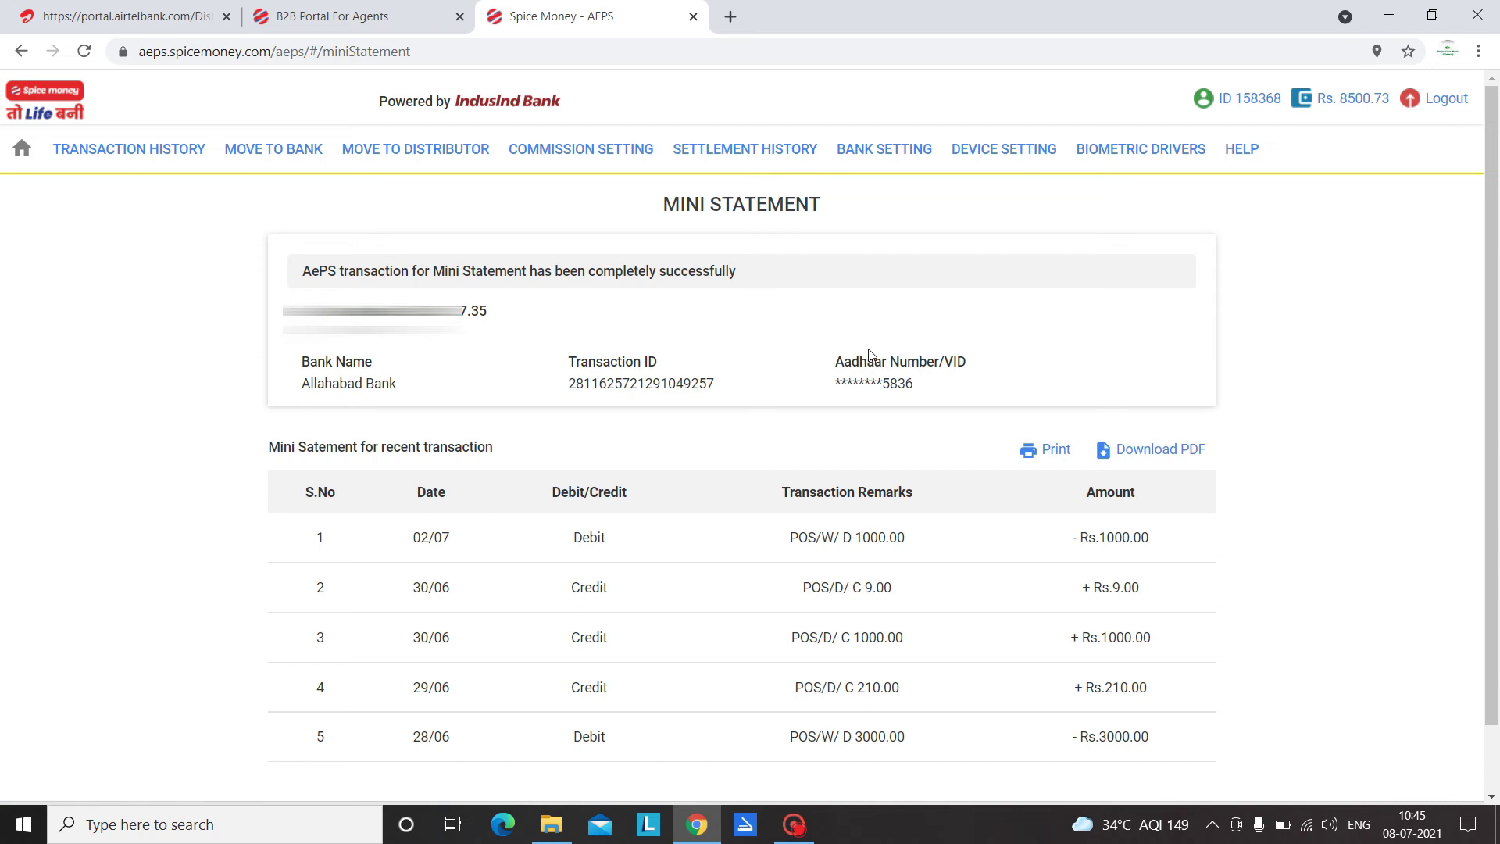
left_click(55, 92)
Request an HDFC Bank Mini Statement using the saved mobile number, Aadhaar number and fingerprint scan
left_click(504, 249)
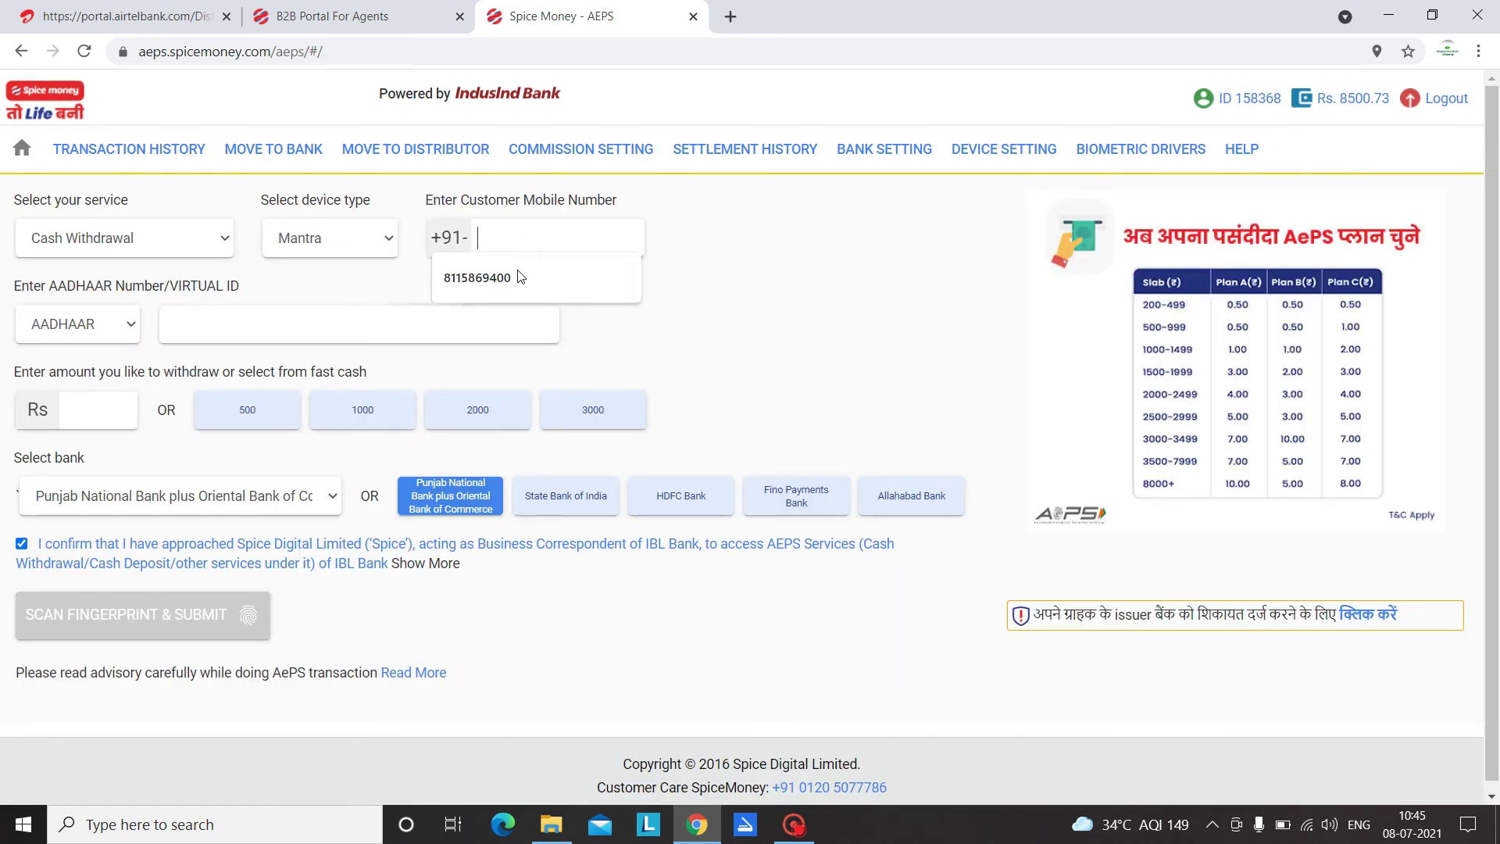
left_click(508, 277)
type("XXXXXXXXXXXX")
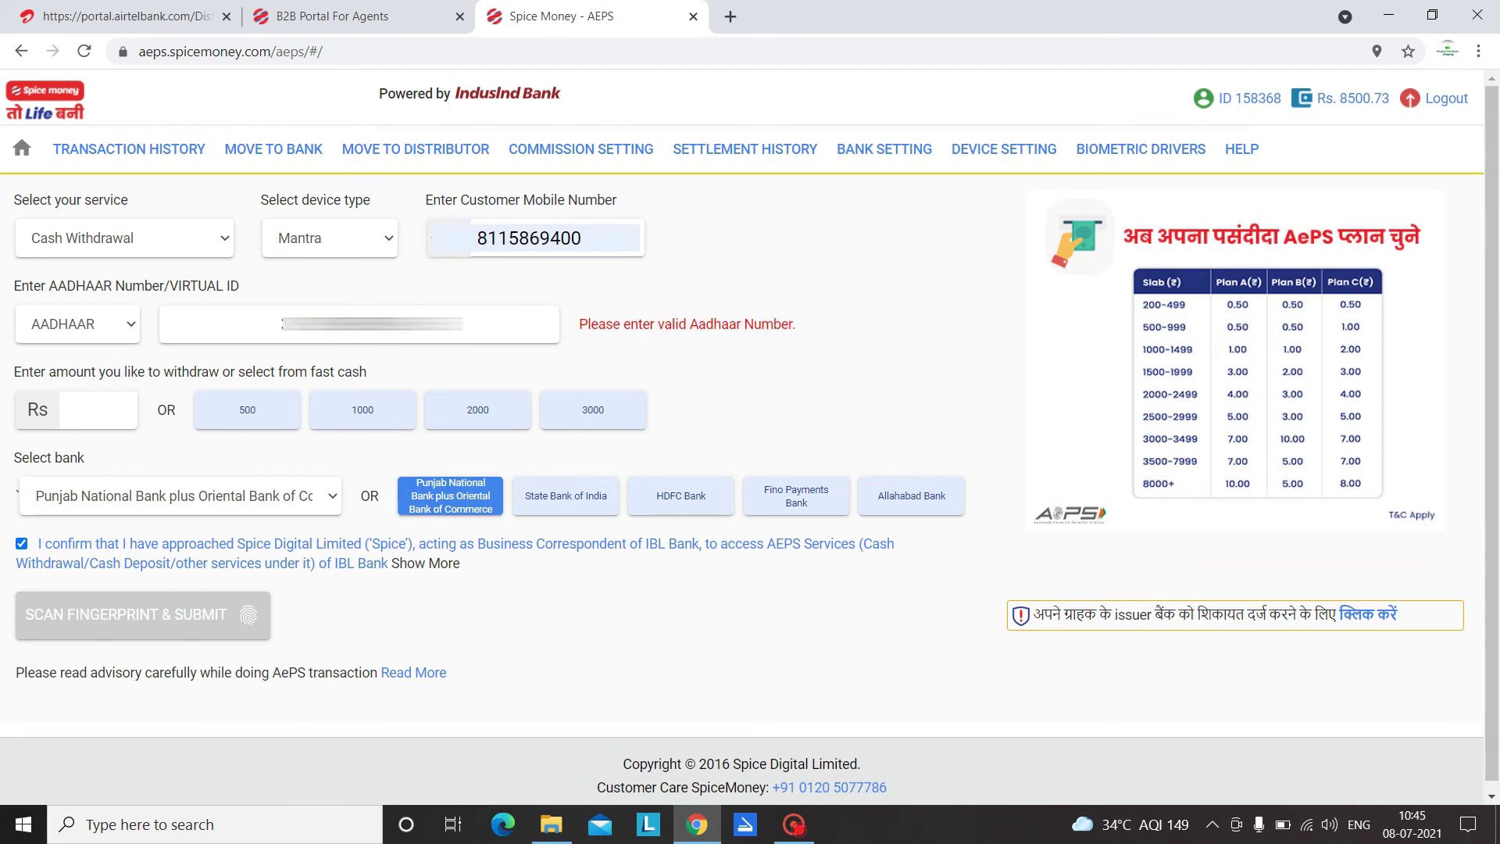
type("3")
left_click(227, 243)
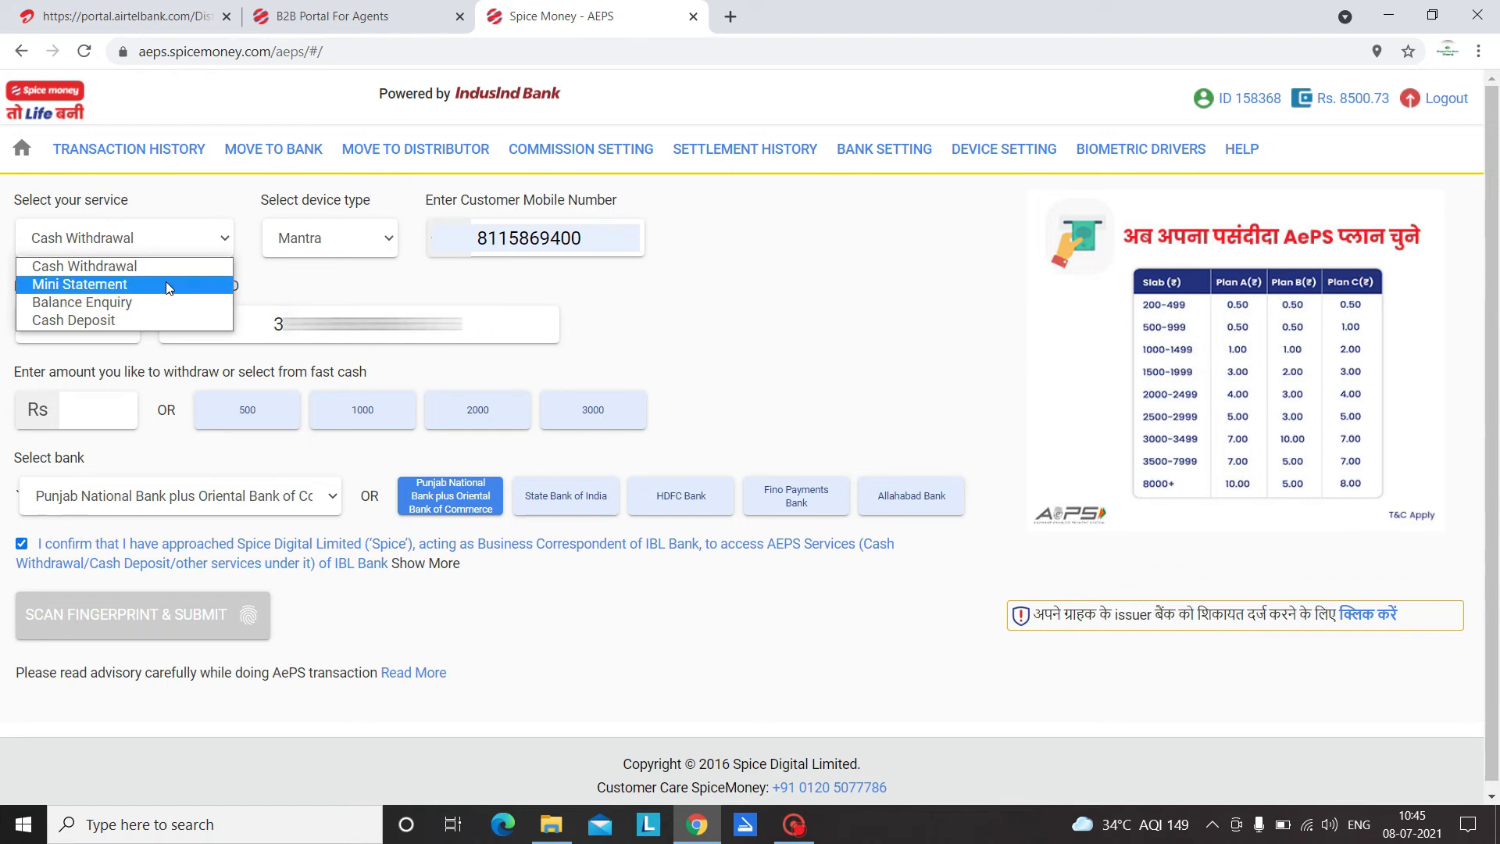
left_click(166, 281)
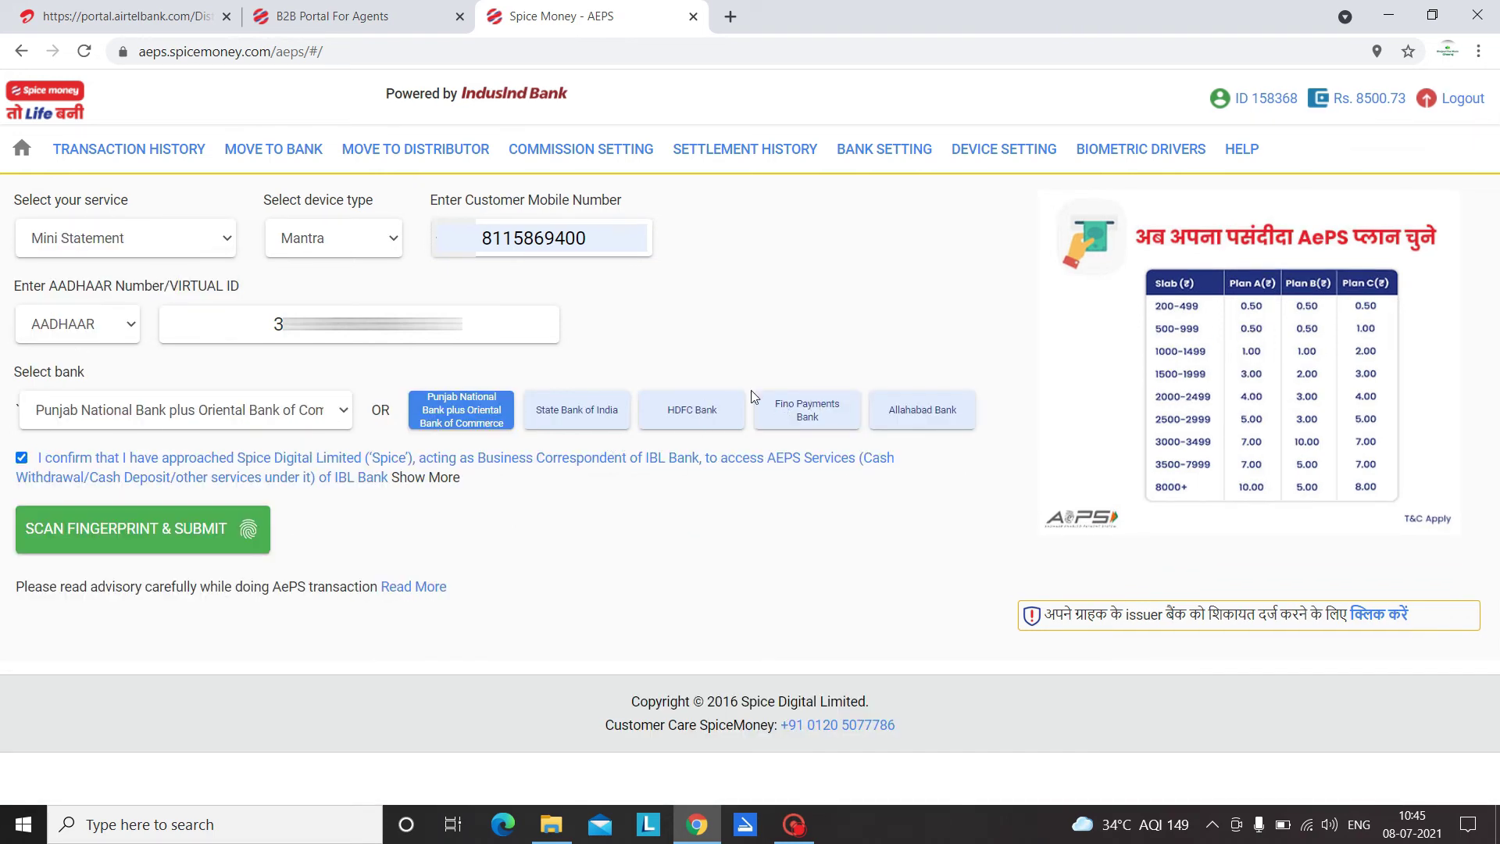
left_click(707, 413)
left_click(218, 532)
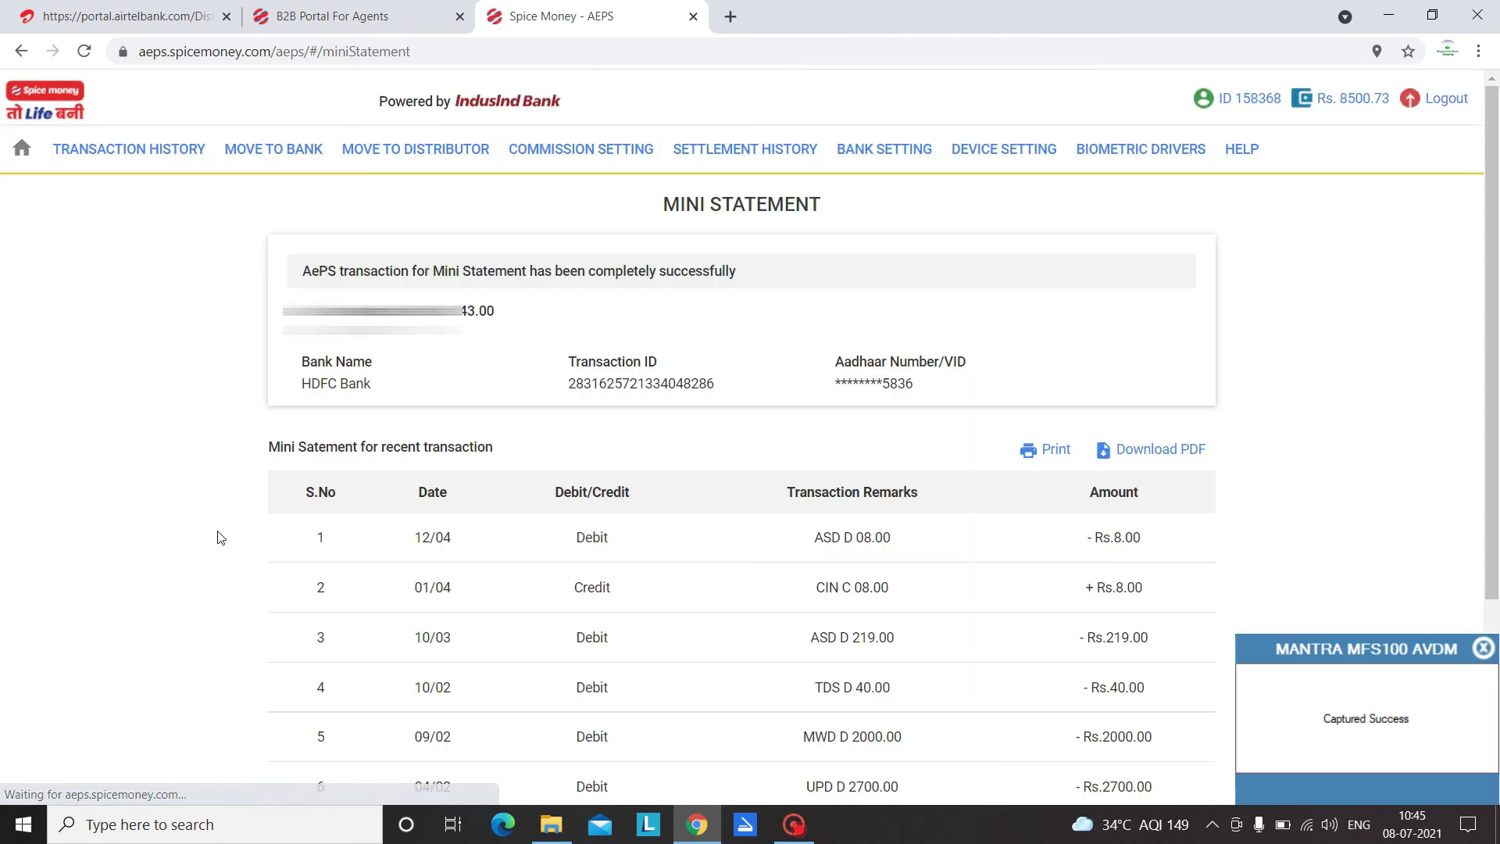
Review the HDFC Bank mini statement, dismiss the Chrome notification, and return to the blank AePS form
scroll(924, 505, "down", 5)
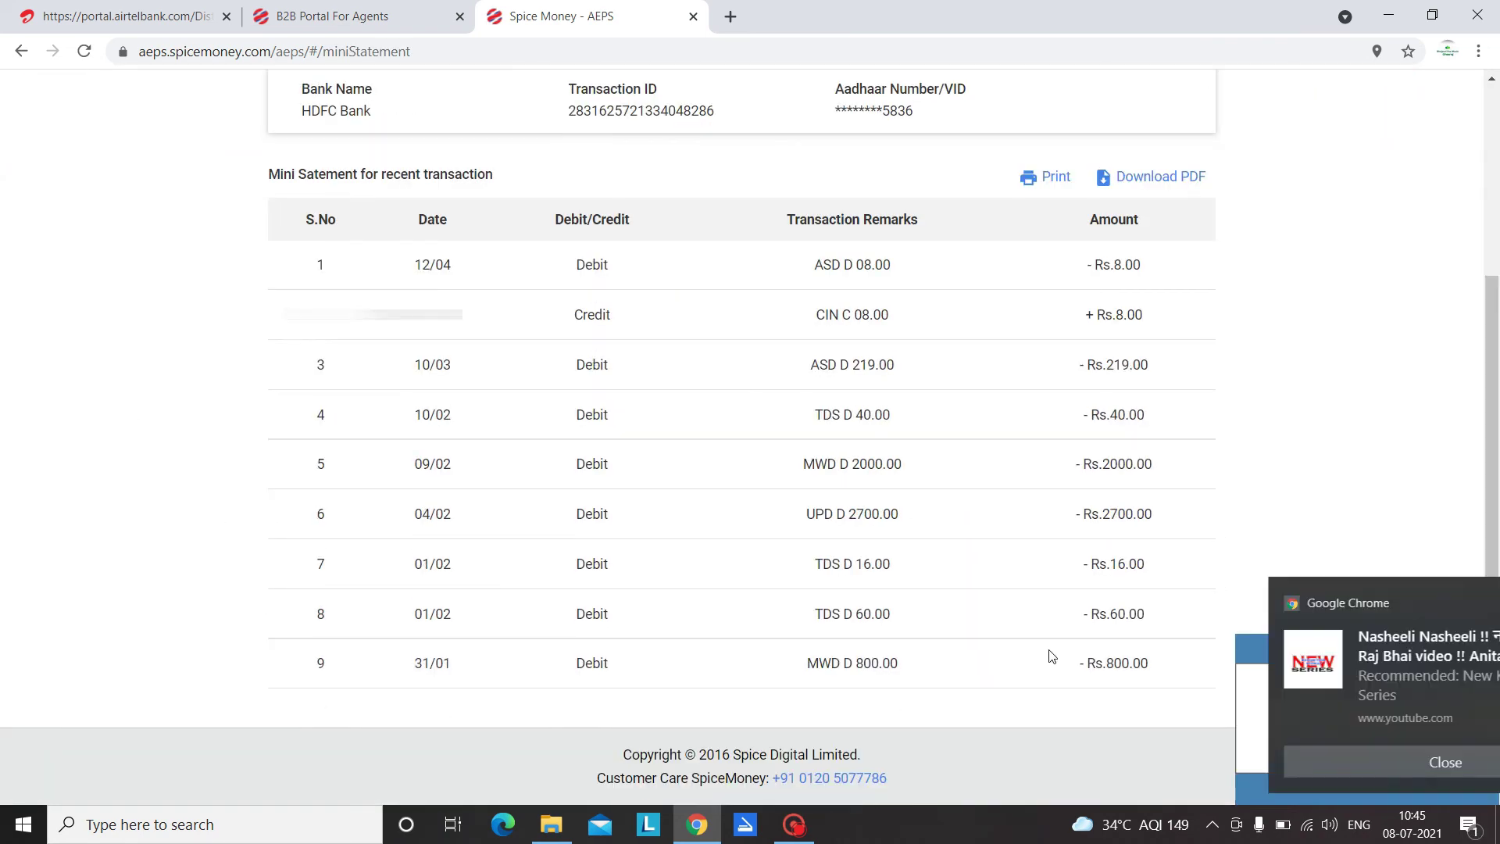
scroll(1048, 656, "up", 5)
left_click(1456, 601)
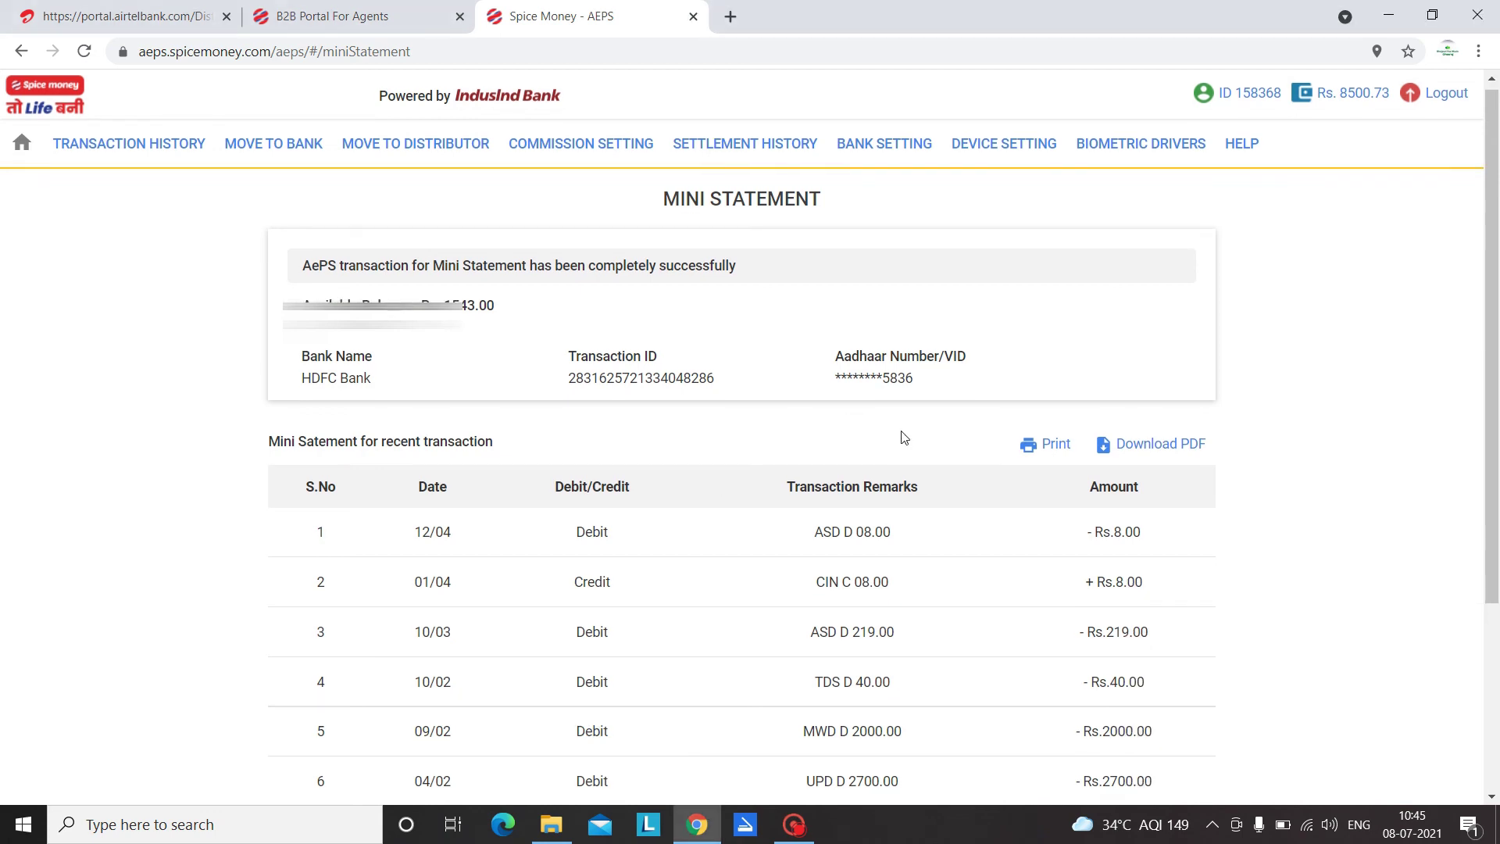
scroll(945, 403, "down", 4)
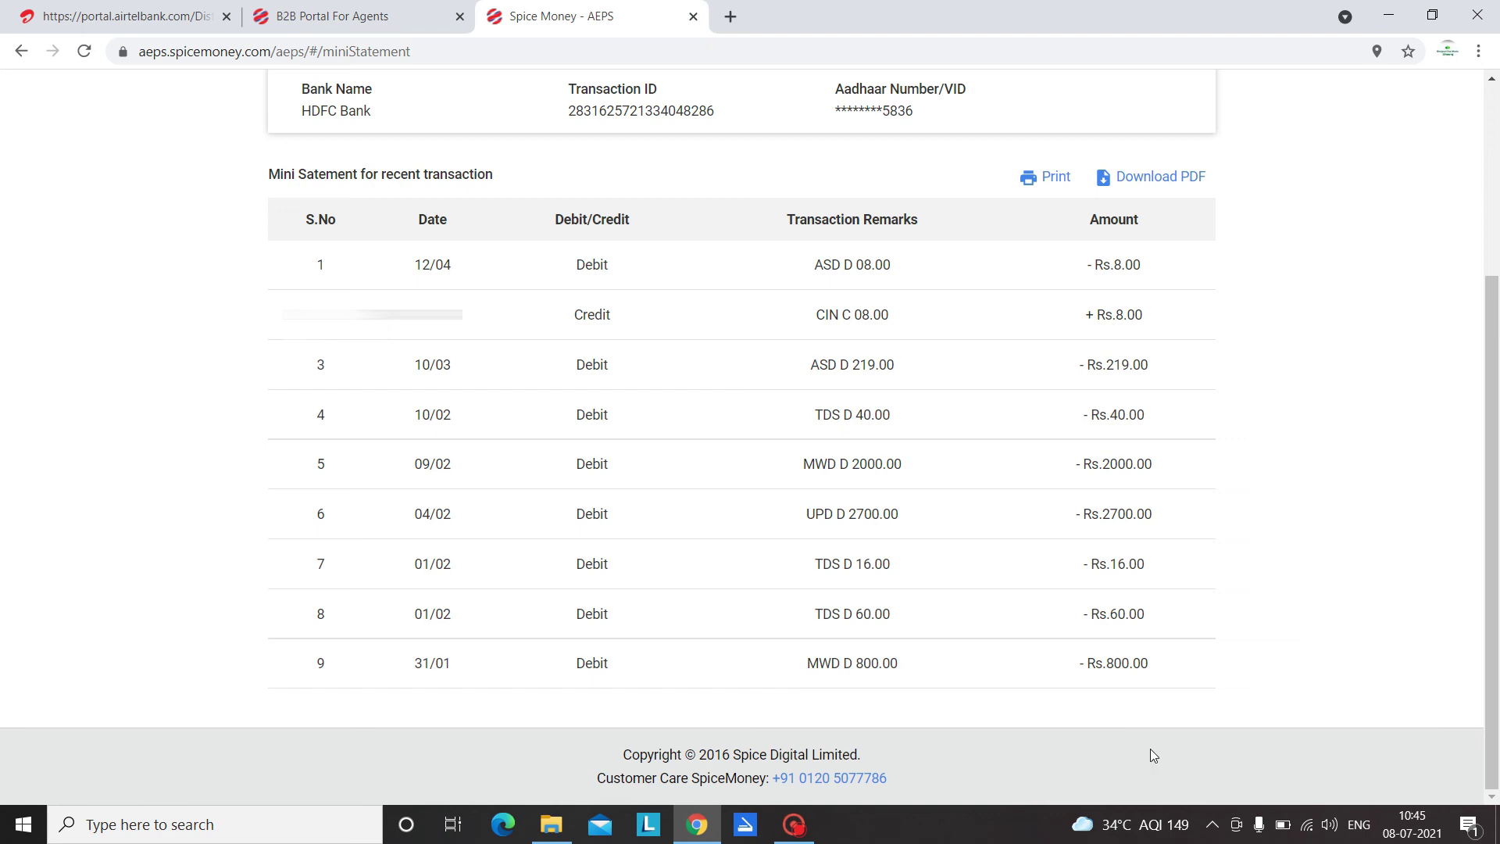
scroll(755, 484, "up", 4)
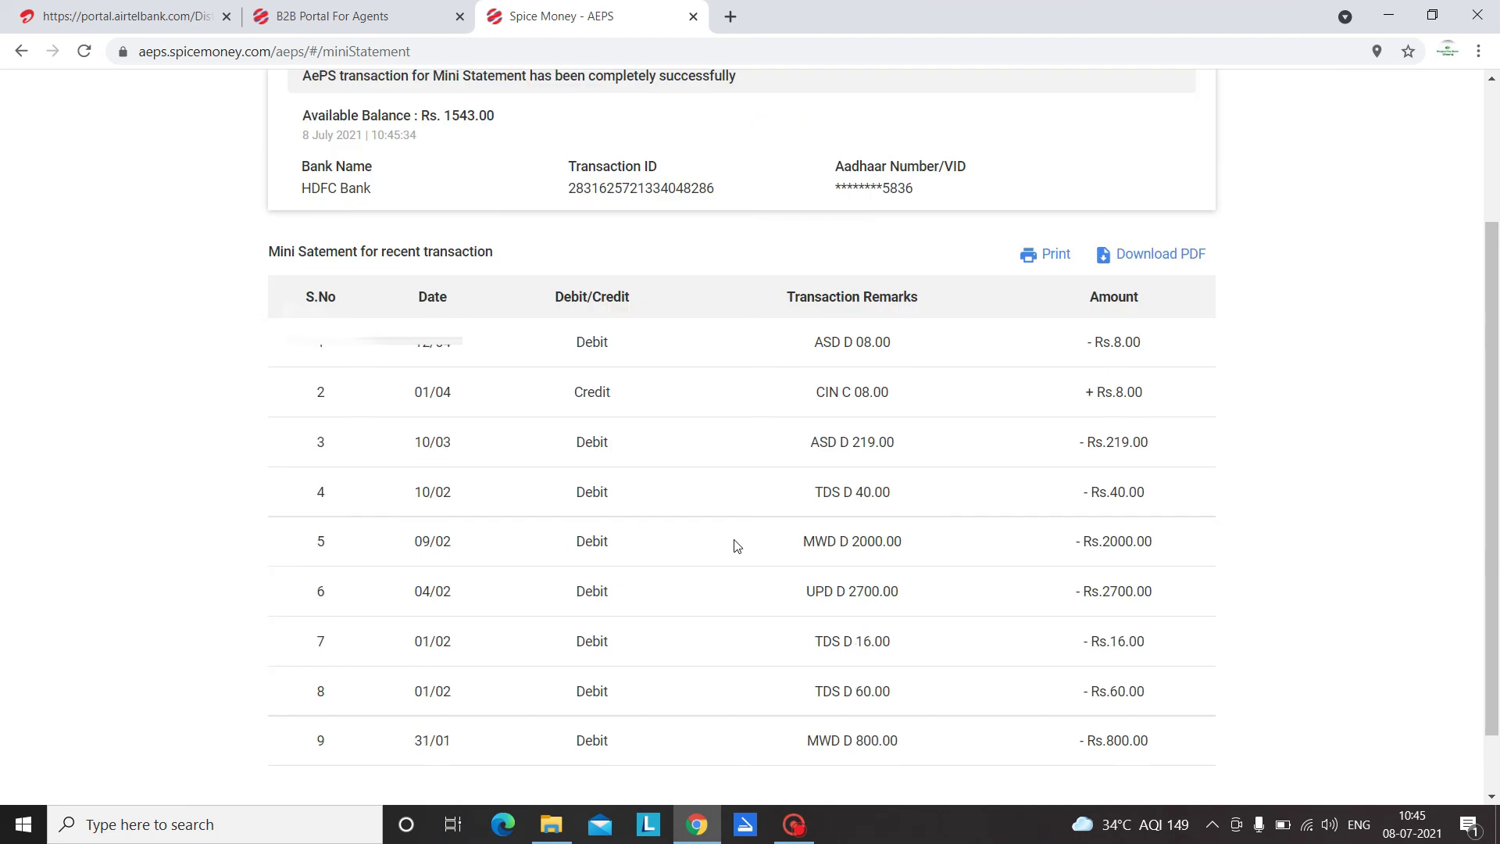
scroll(1425, 793, "up", 3)
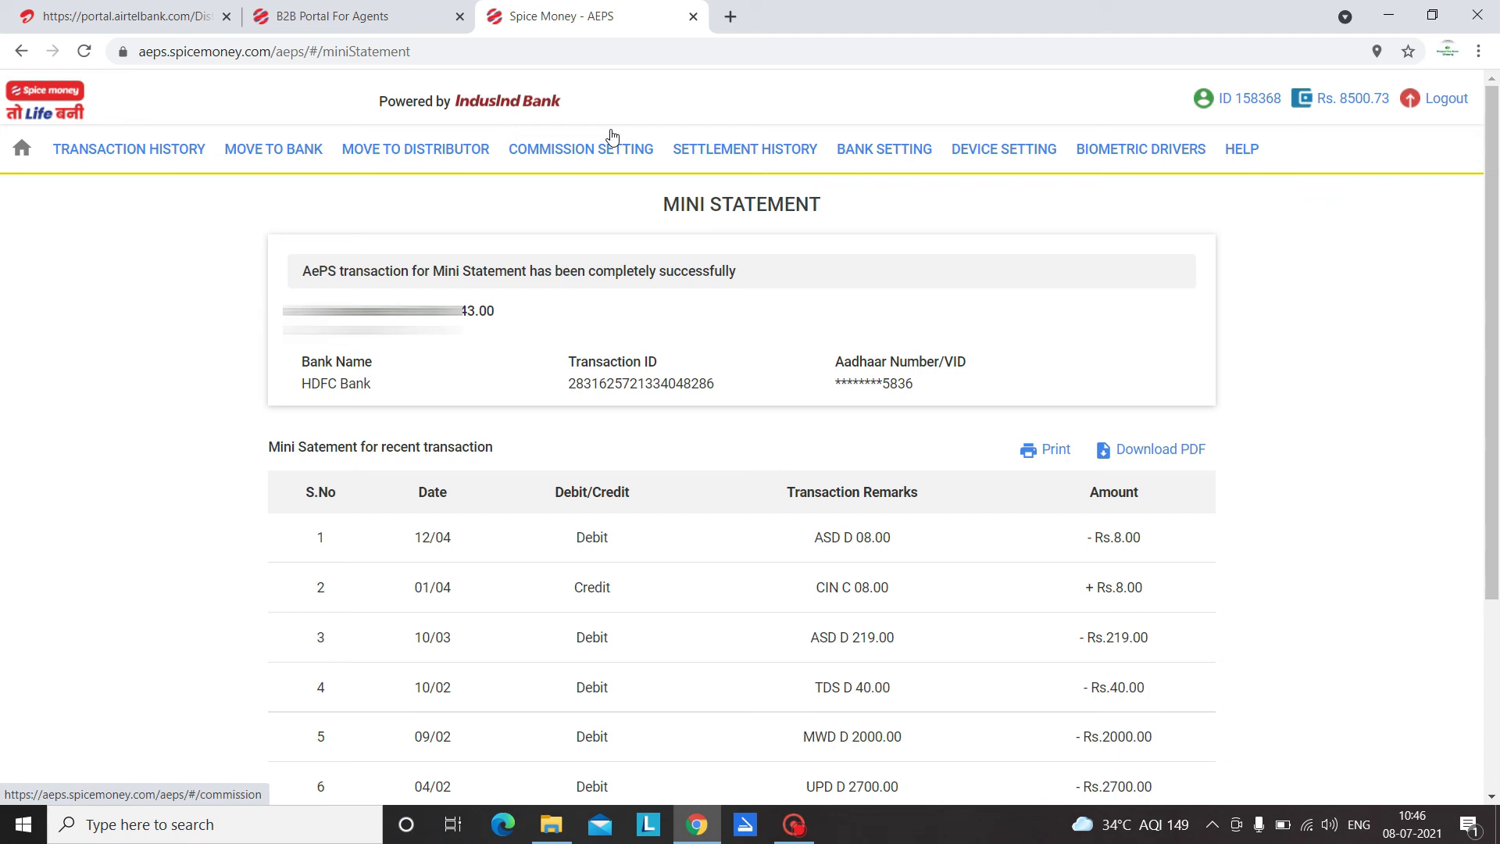
left_click(75, 95)
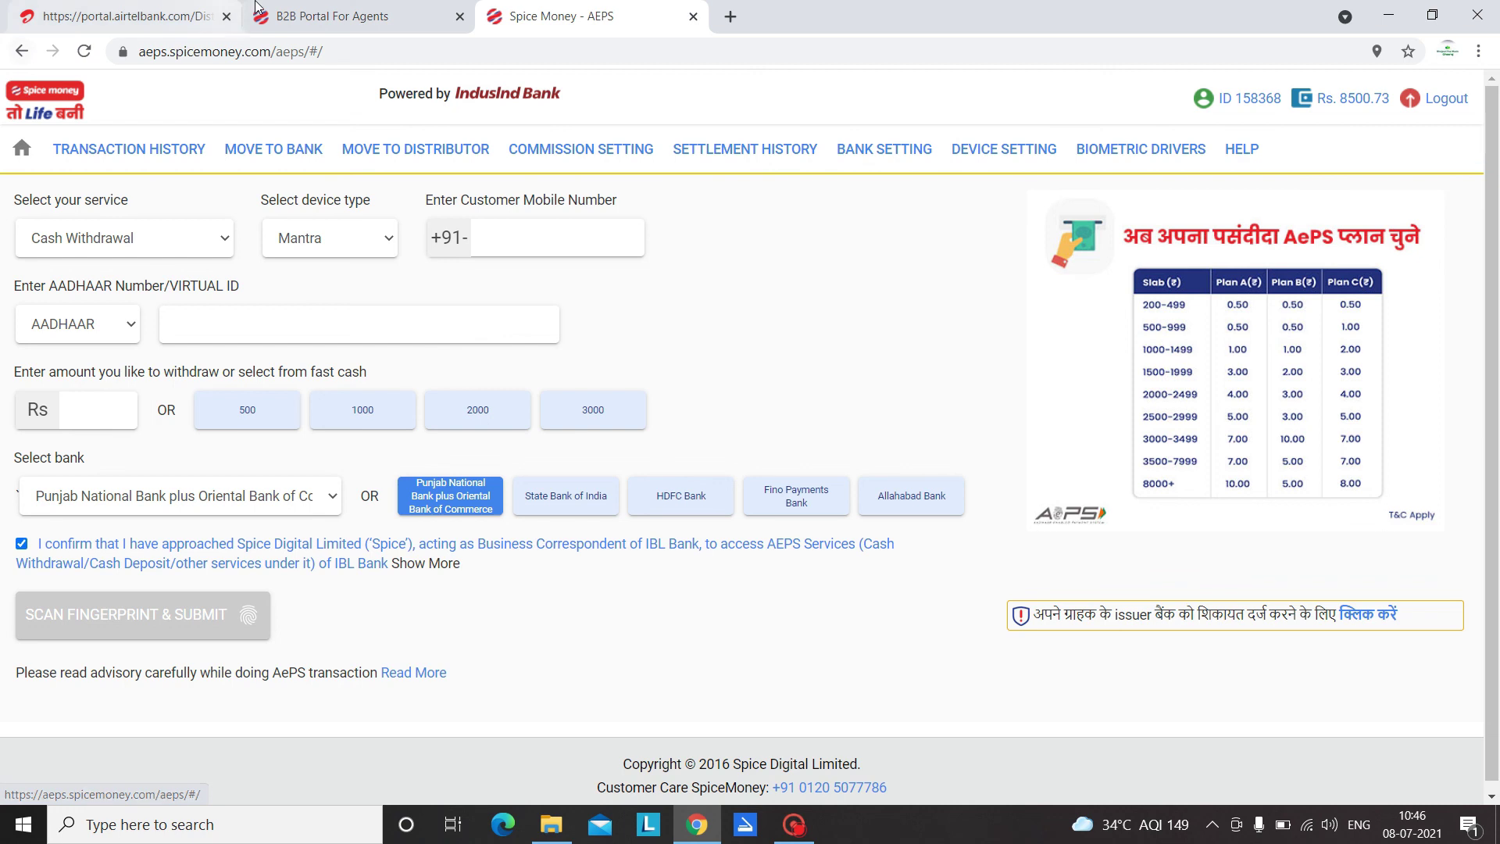
Switch to the B2B Portal For Agents tab and browse its service cards such as AePS and MATM
left_click(320, 16)
scroll(1029, 422, "down", 5)
scroll(1028, 422, "down", 5)
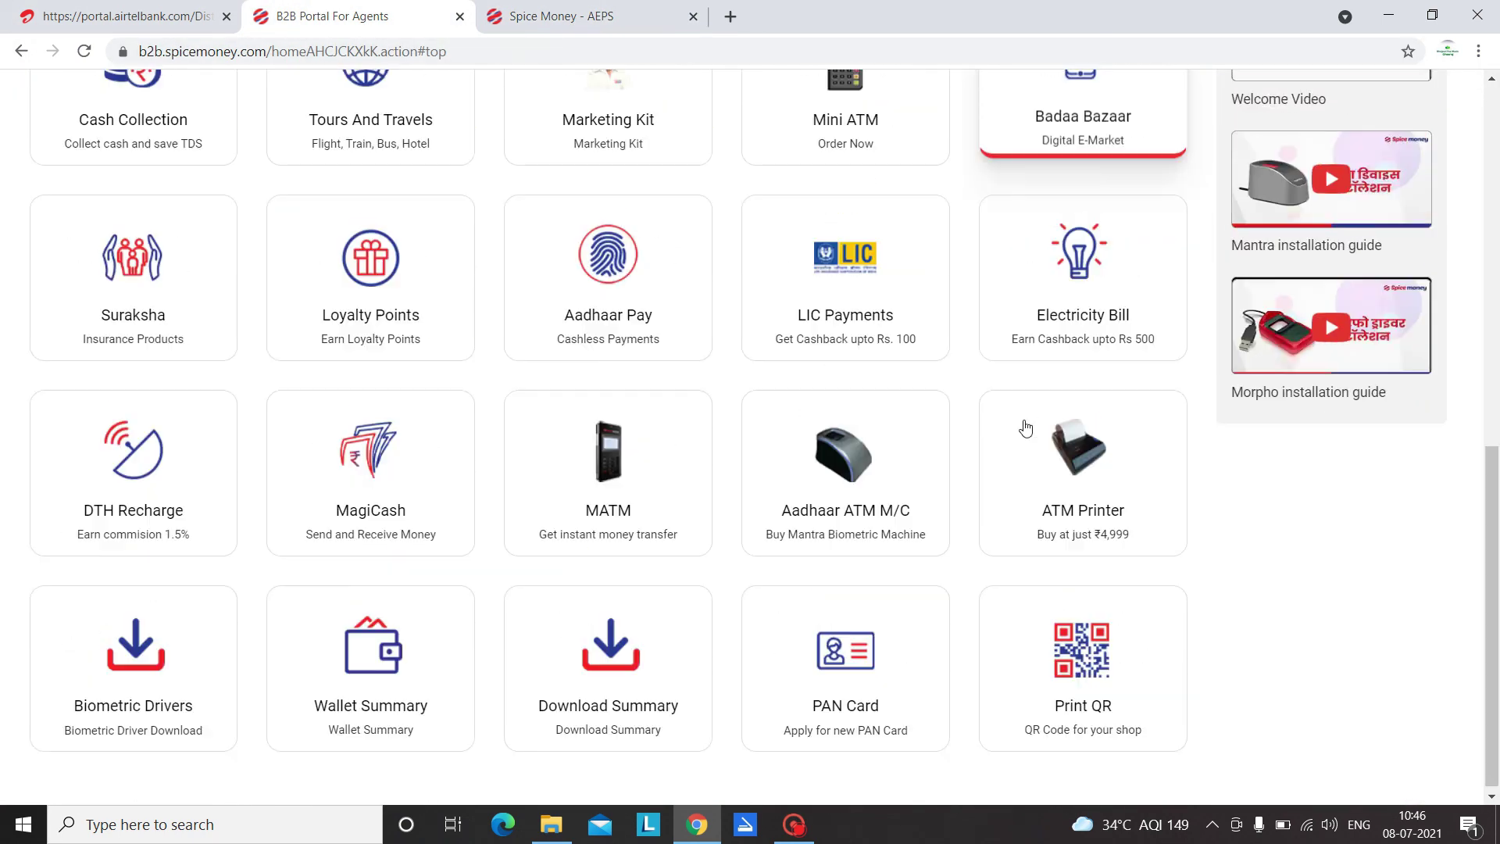
left_click(1397, 627)
scroll(1399, 636, "up", 6)
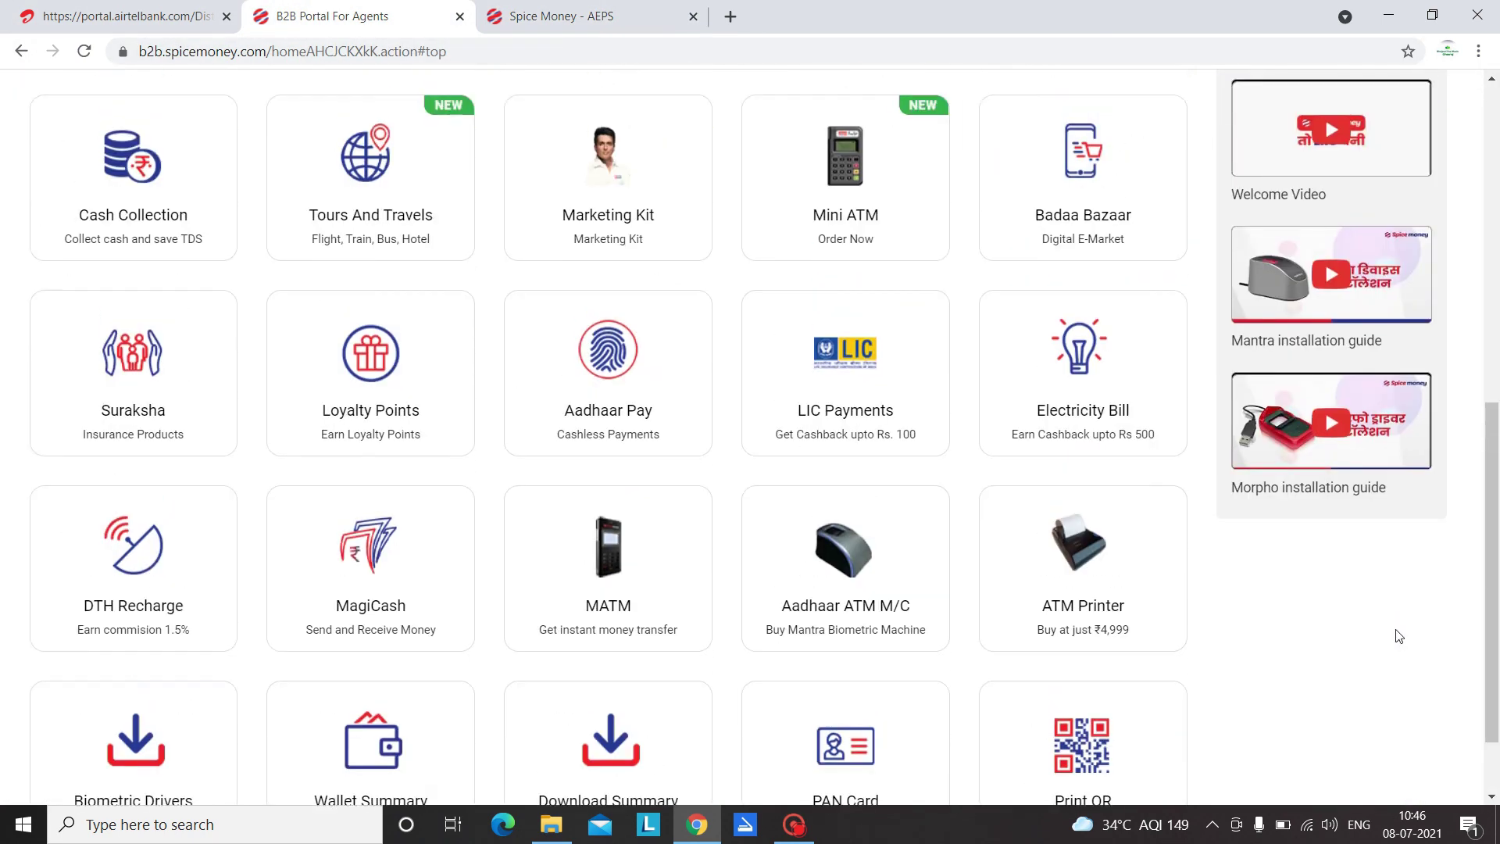
scroll(1393, 637, "up", 5)
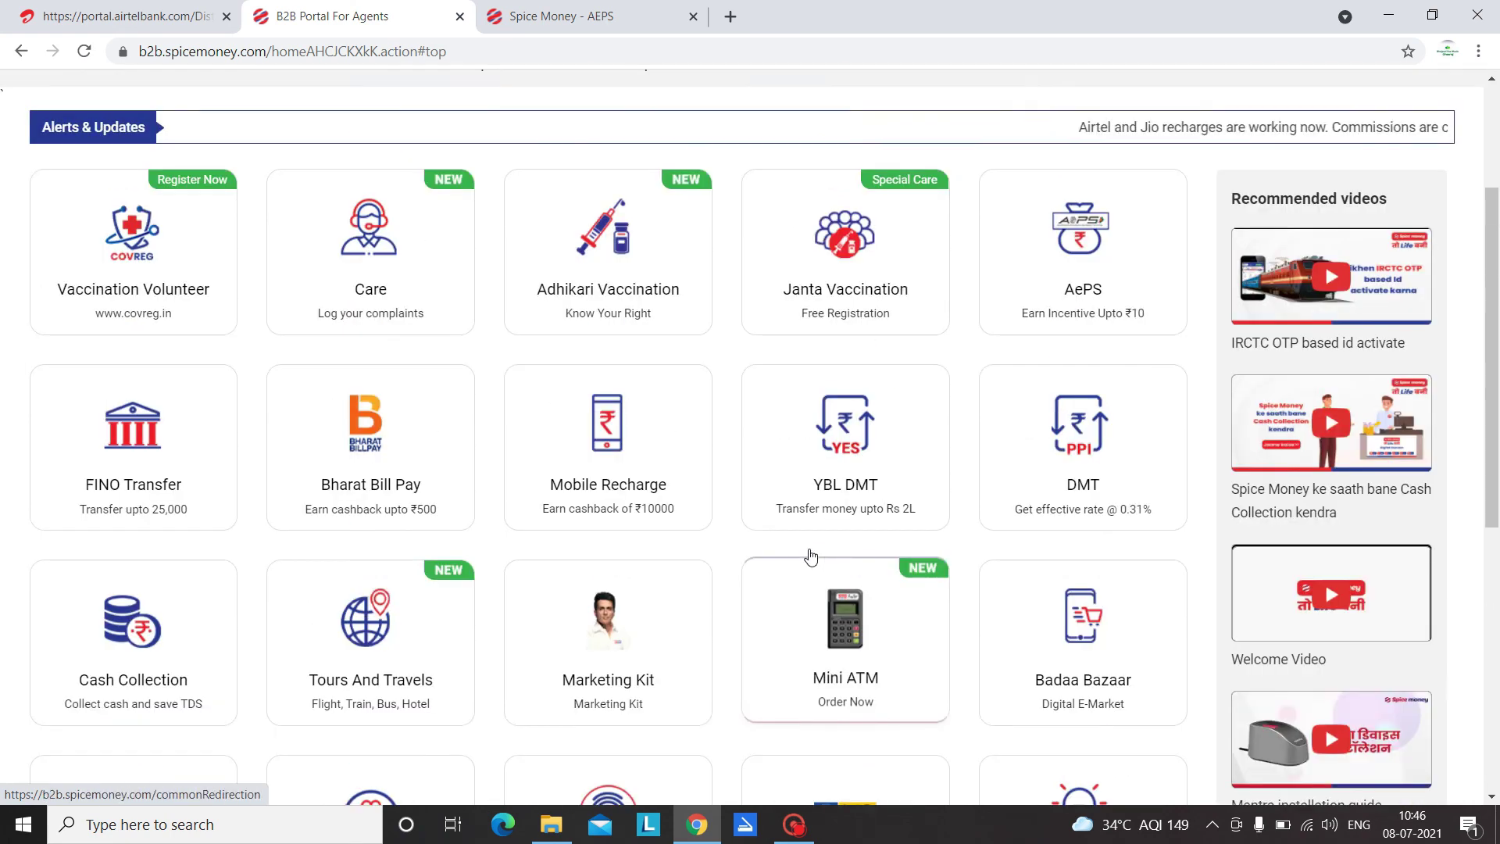
left_click(50, 224)
scroll(440, 642, "down", 7)
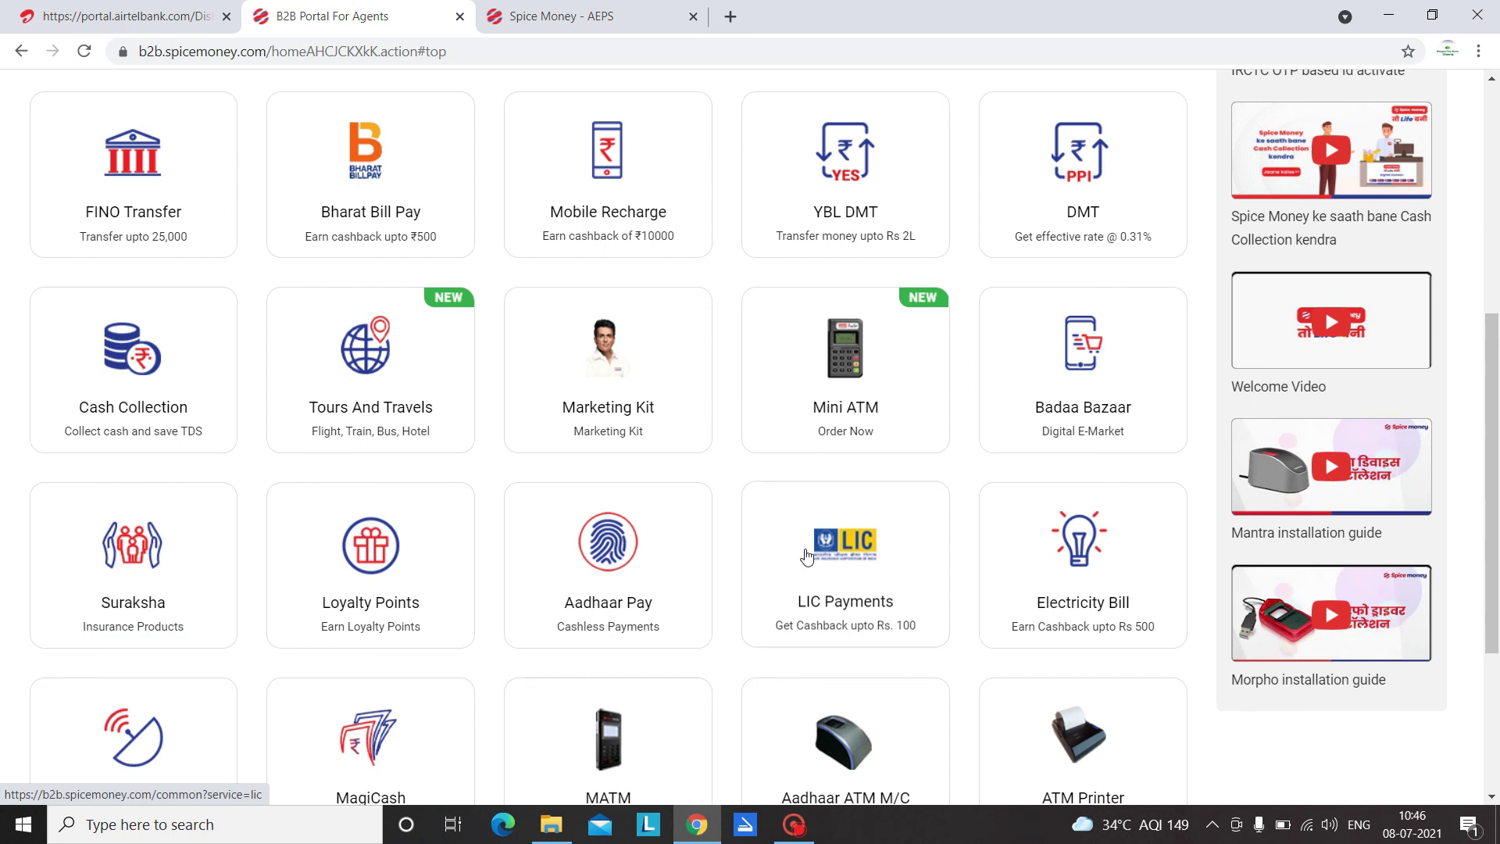
scroll(881, 409, "down", 3)
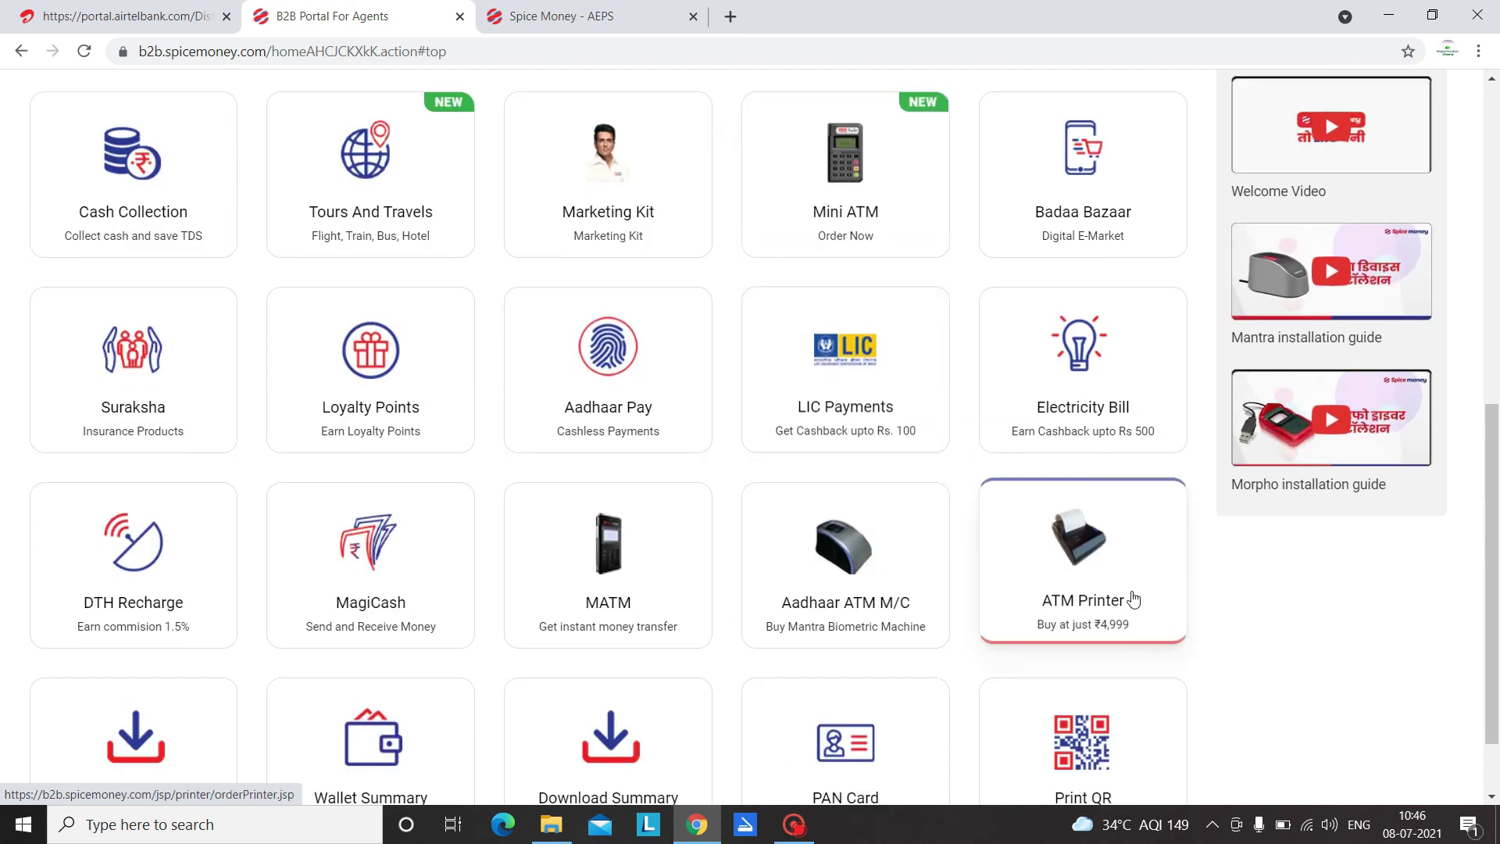
scroll(1136, 602, "down", 2)
scroll(1232, 723, "up", 10)
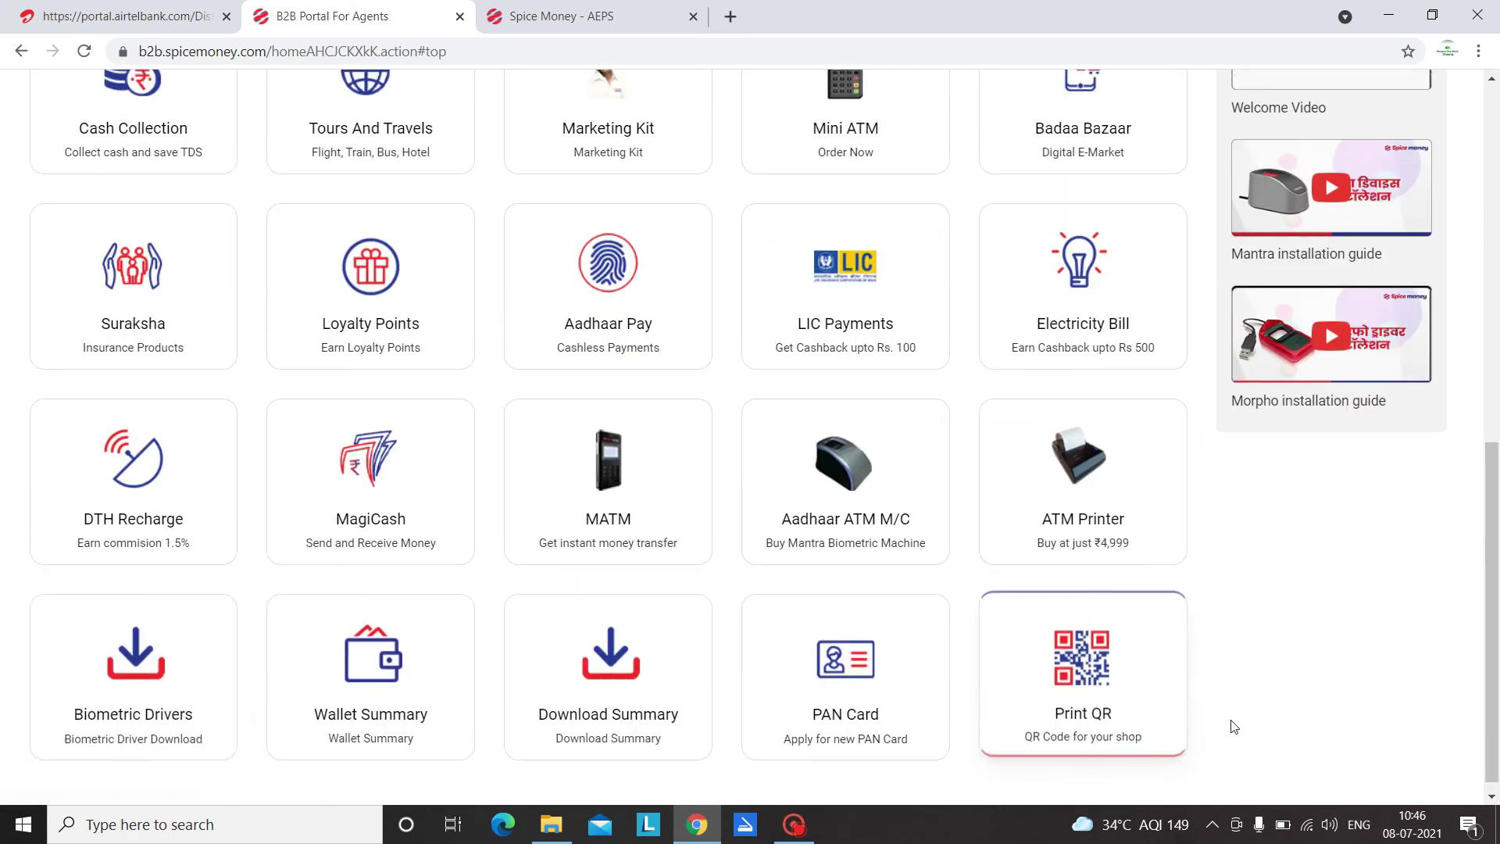